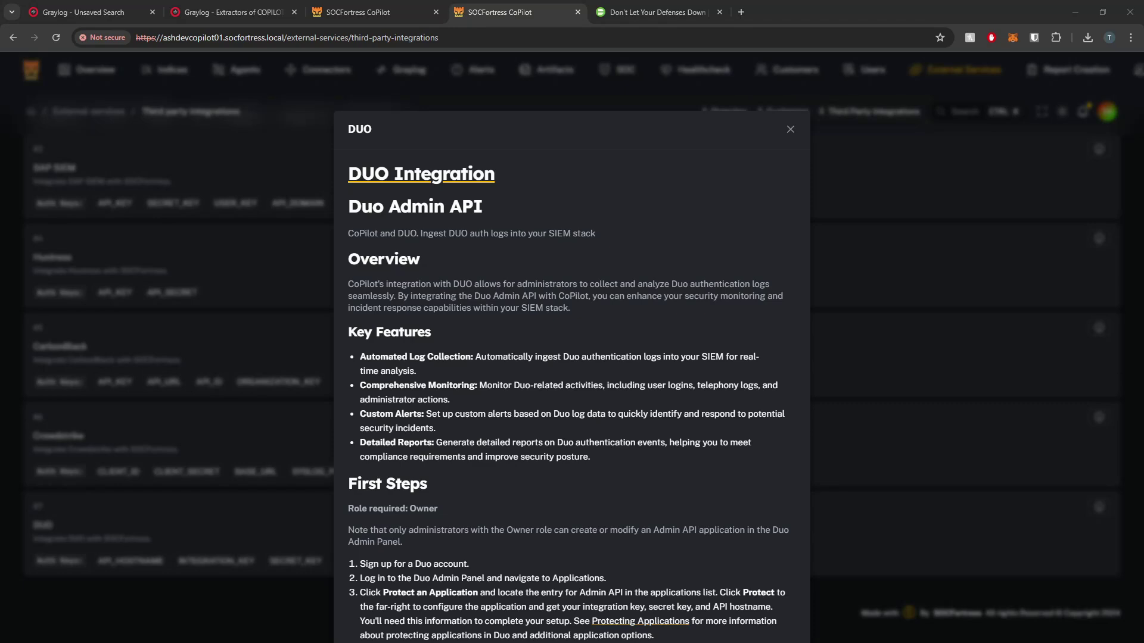
Browse Duo's Why Duo page, then return to the CoPilot DUO integration guide.
{"action": "left_click", "coordinate": [655, 12]}
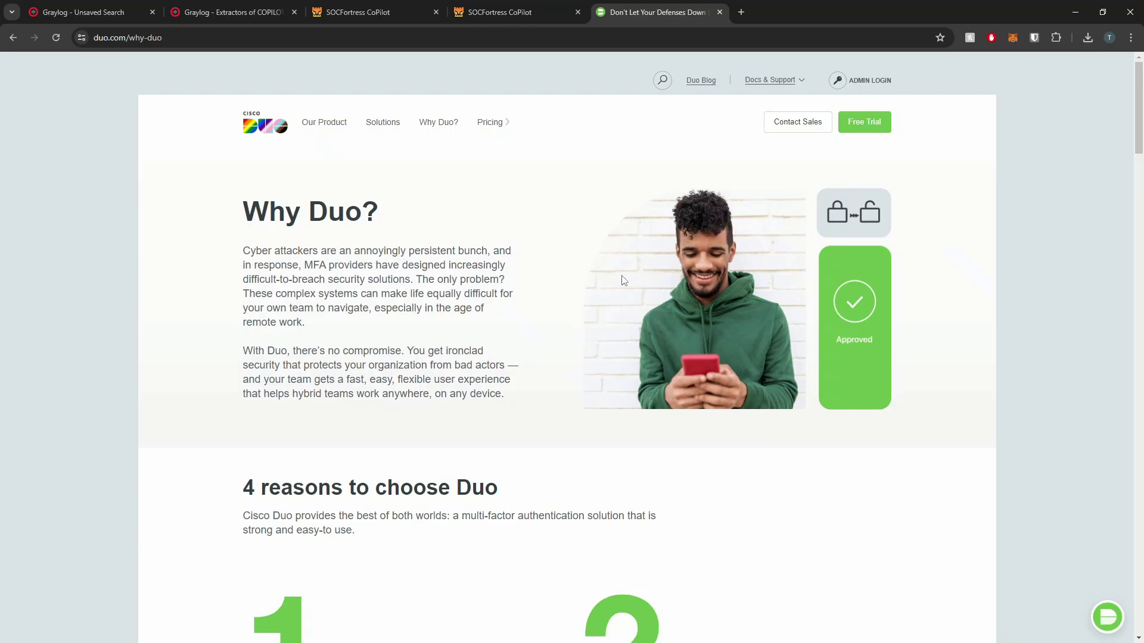
{"action": "scroll", "coordinate": [624, 280], "scroll_direction": "down", "scroll_amount": 3}
{"action": "scroll", "coordinate": [615, 286], "scroll_direction": "down", "scroll_amount": 5}
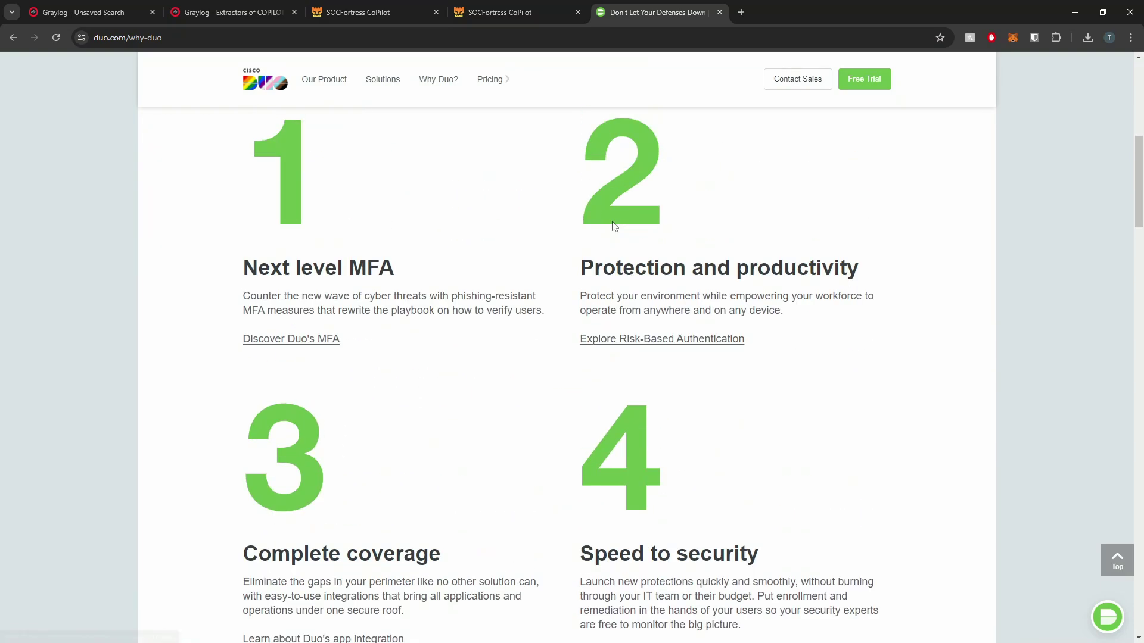
{"action": "left_click", "coordinate": [474, 7]}
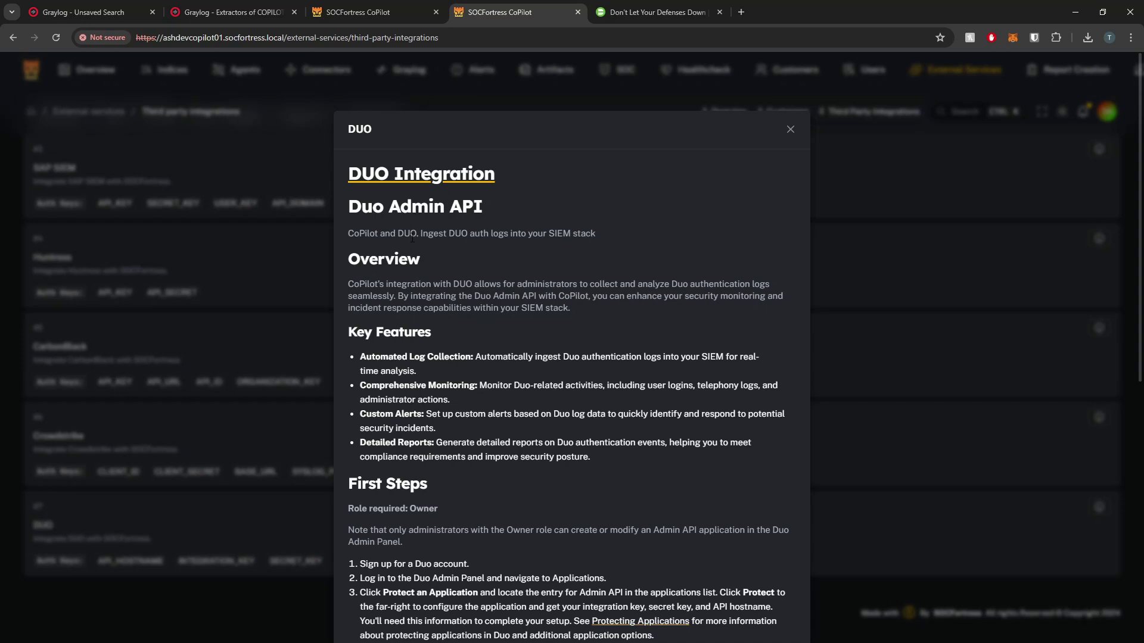
Read through the CoPilot DUO integration guide and close it.
{"action": "scroll", "coordinate": [623, 298], "scroll_direction": "down", "scroll_amount": 3}
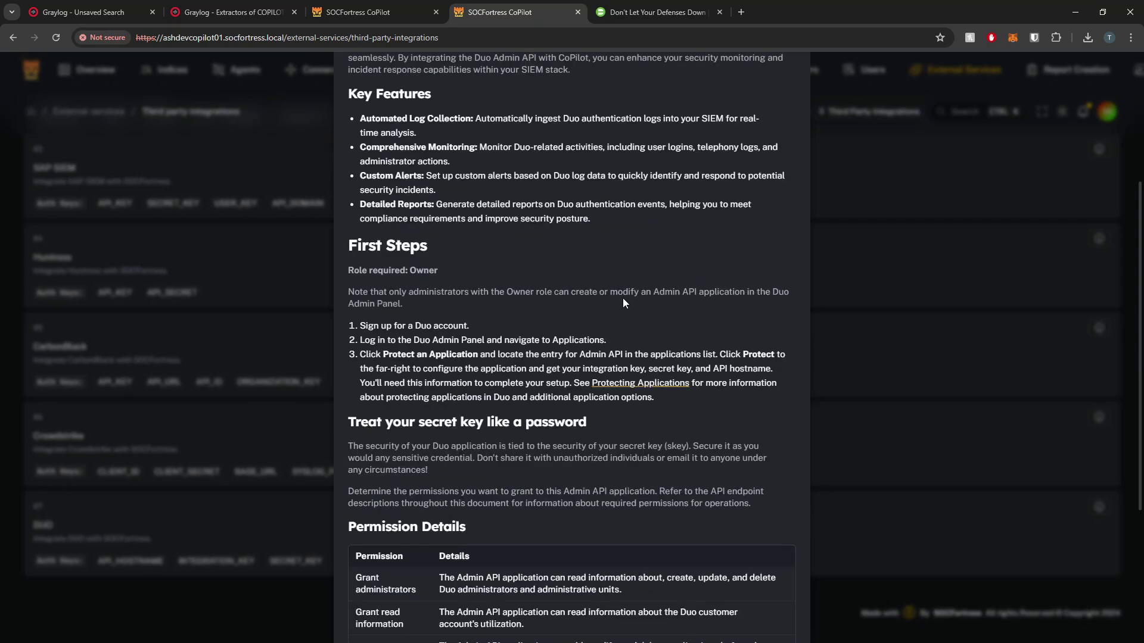
{"action": "scroll", "coordinate": [623, 298], "scroll_direction": "up", "scroll_amount": 3}
{"action": "scroll", "coordinate": [624, 290], "scroll_direction": "down", "scroll_amount": 3}
{"action": "scroll", "coordinate": [625, 283], "scroll_direction": "down", "scroll_amount": 3}
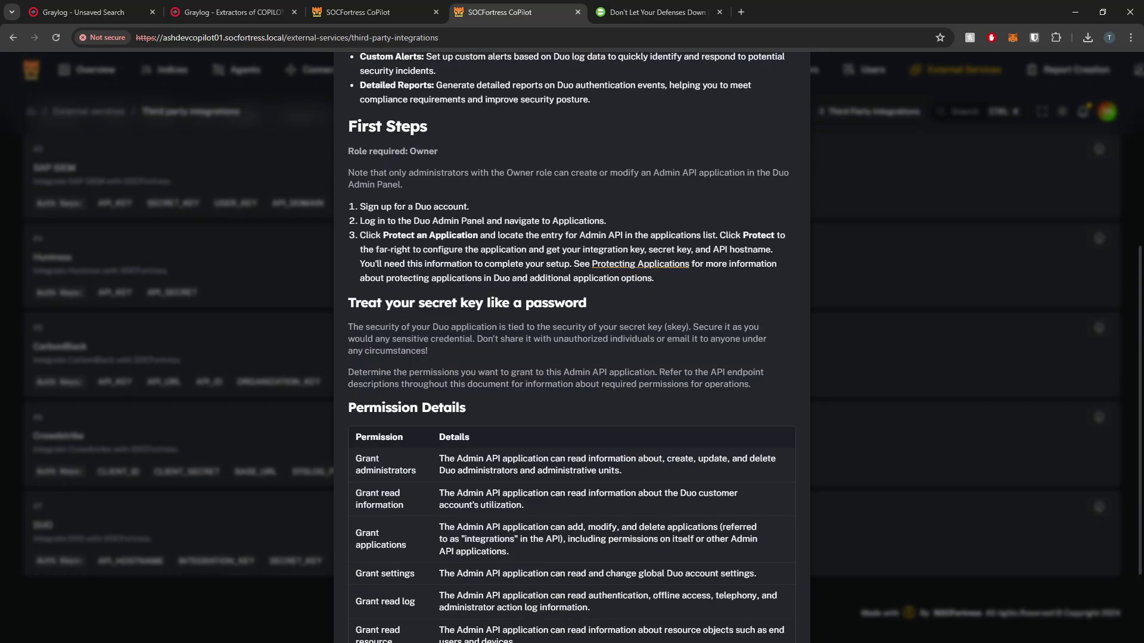
{"action": "scroll", "coordinate": [576, 244], "scroll_direction": "down", "scroll_amount": 2}
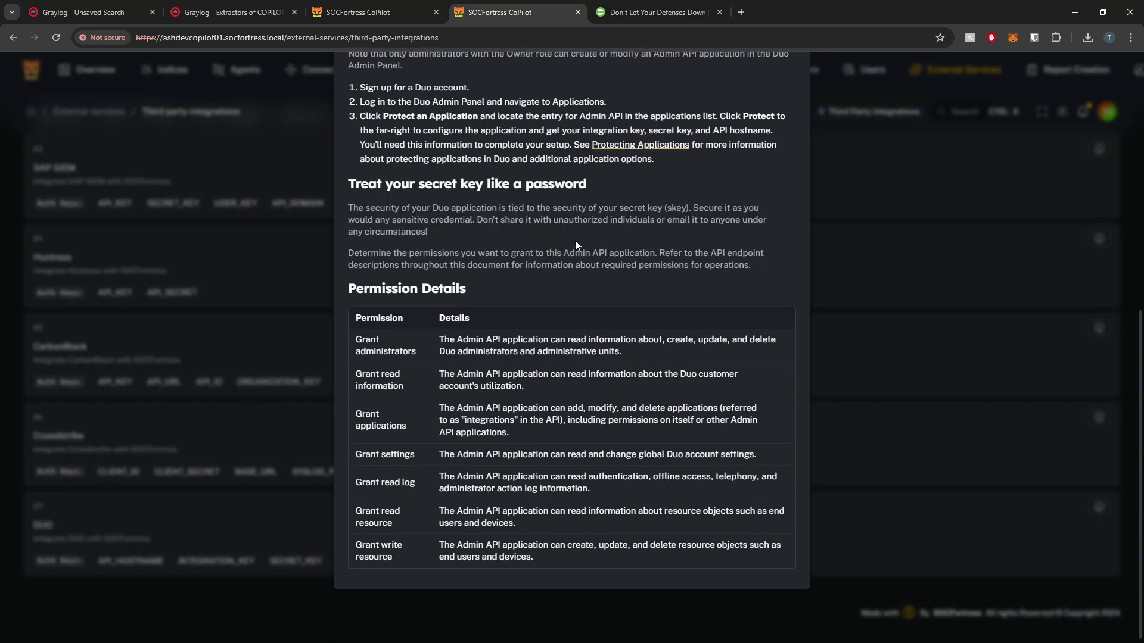
{"action": "scroll", "coordinate": [756, 238], "scroll_direction": "up", "scroll_amount": 1}
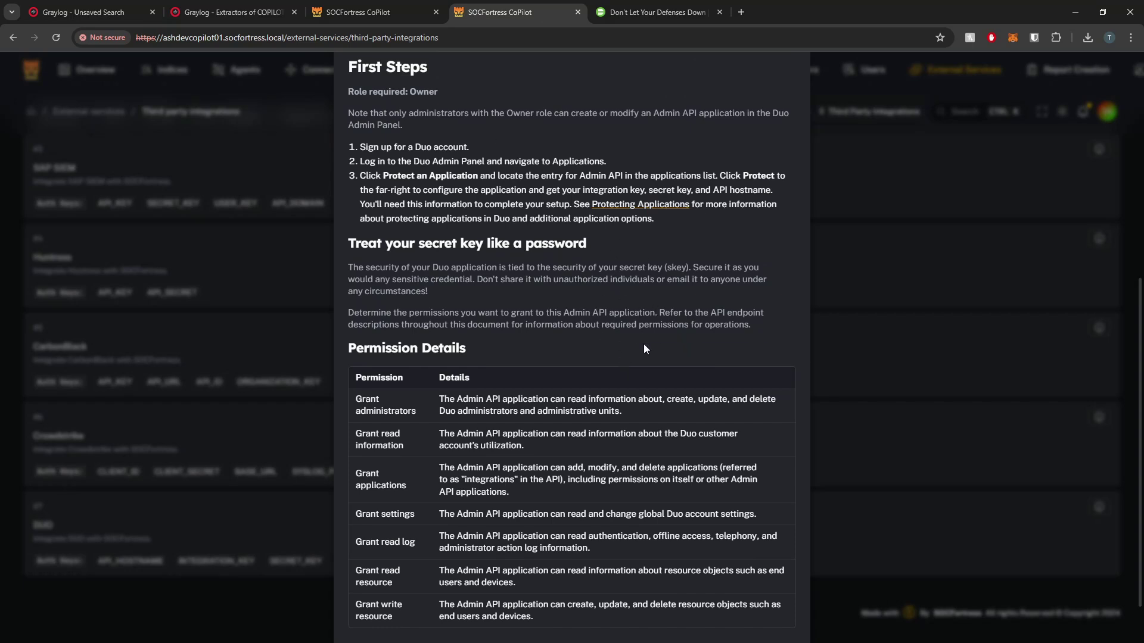
{"action": "scroll", "coordinate": [623, 223], "scroll_direction": "up", "scroll_amount": 2}
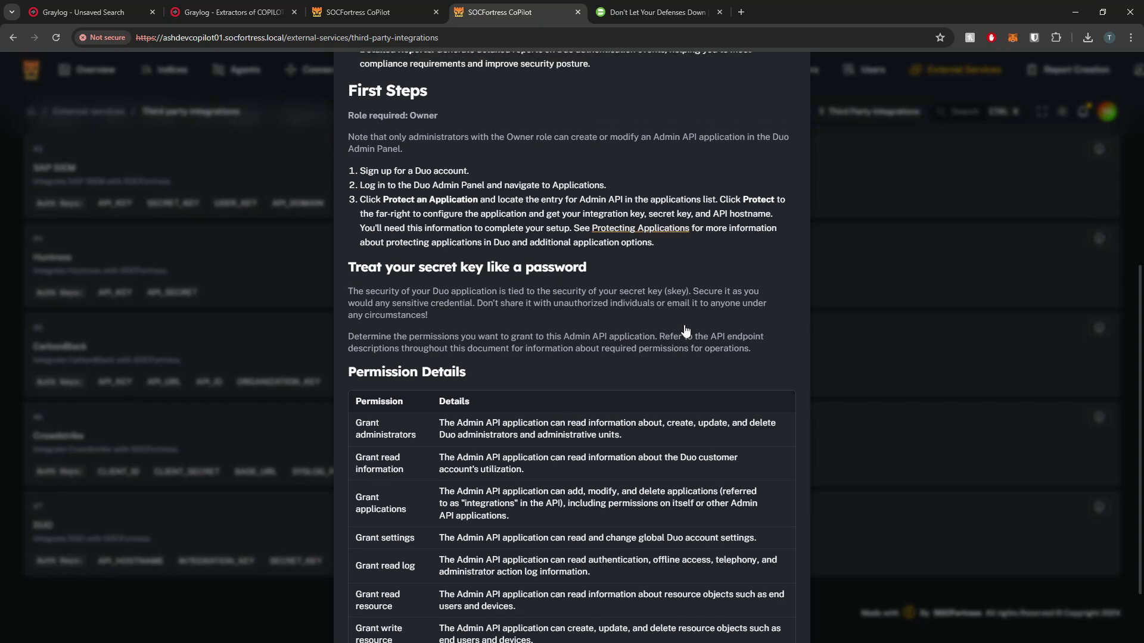
{"action": "scroll", "coordinate": [619, 341], "scroll_direction": "down", "scroll_amount": 2}
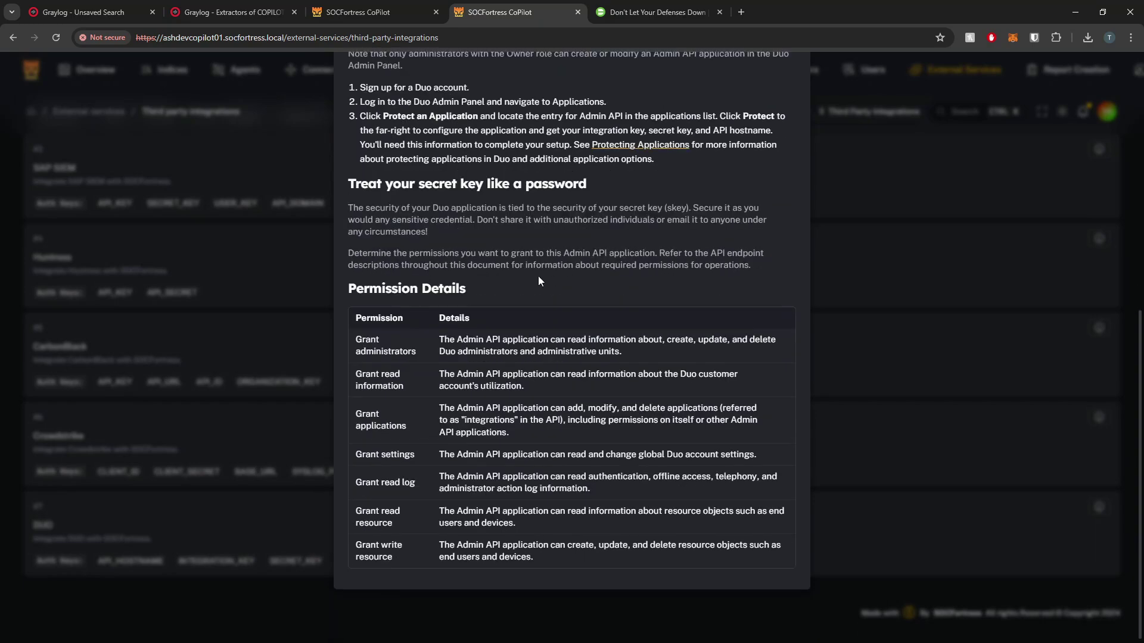
{"action": "scroll", "coordinate": [662, 313], "scroll_direction": "up", "scroll_amount": 6}
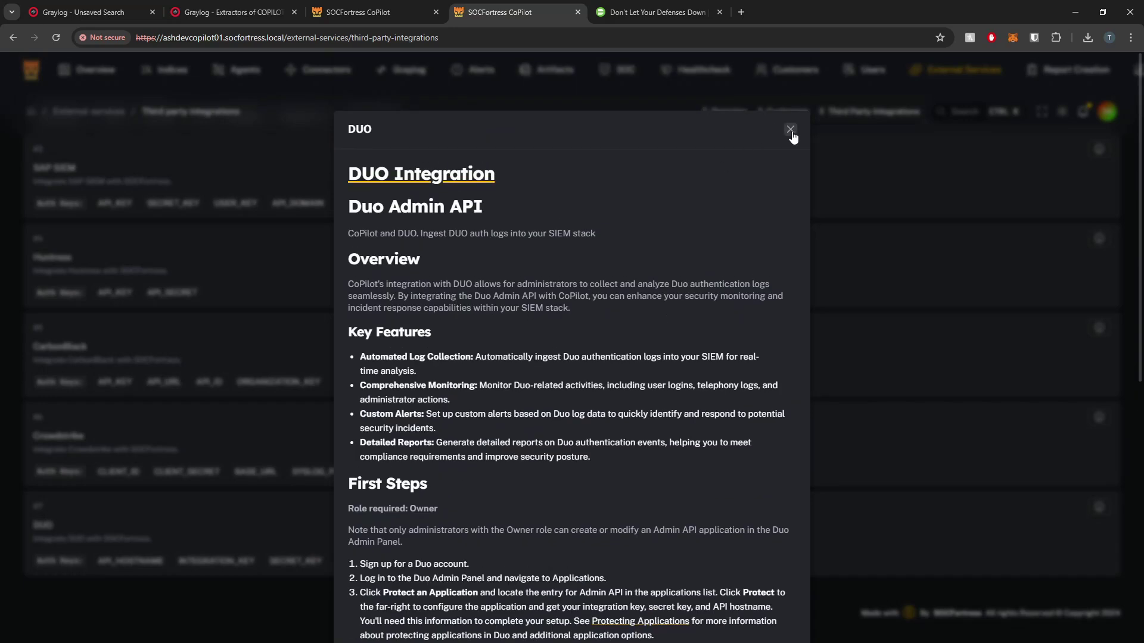
{"action": "left_click", "coordinate": [791, 130]}
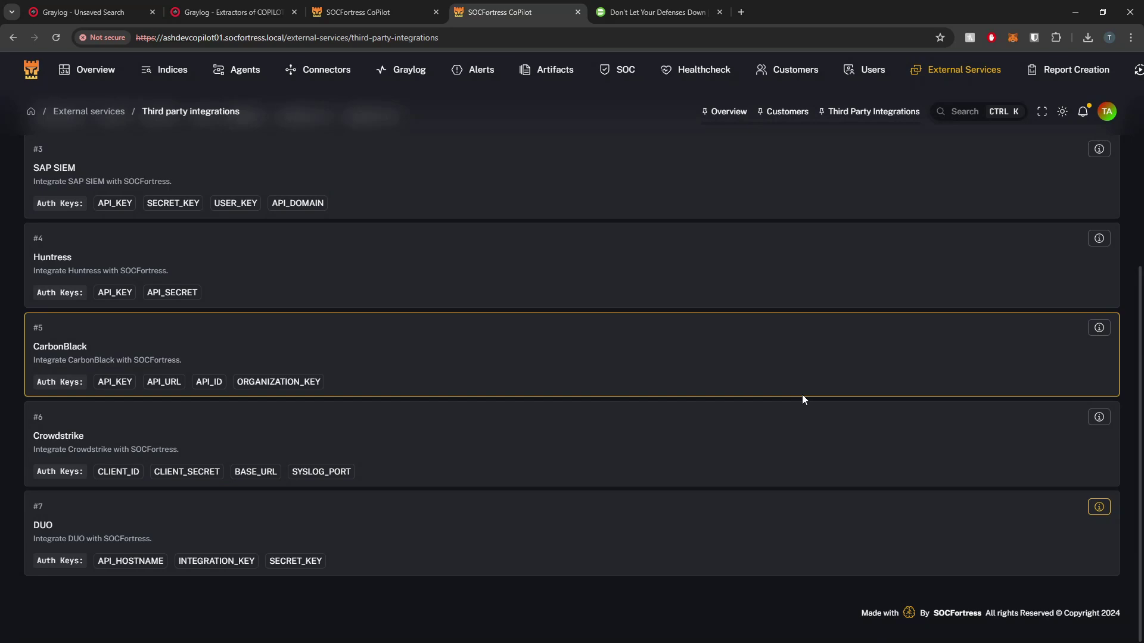
Review the YOUTUBE customer's details on the Customers page, then go to Connectors.
{"action": "left_click", "coordinate": [773, 69]}
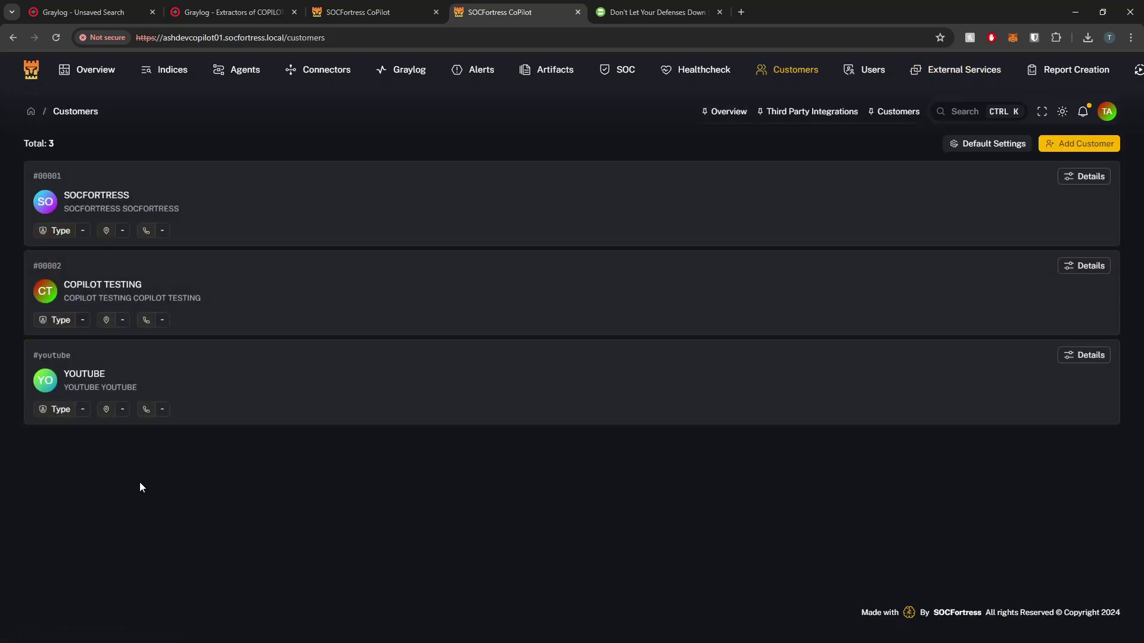
{"action": "left_click", "coordinate": [1088, 355]}
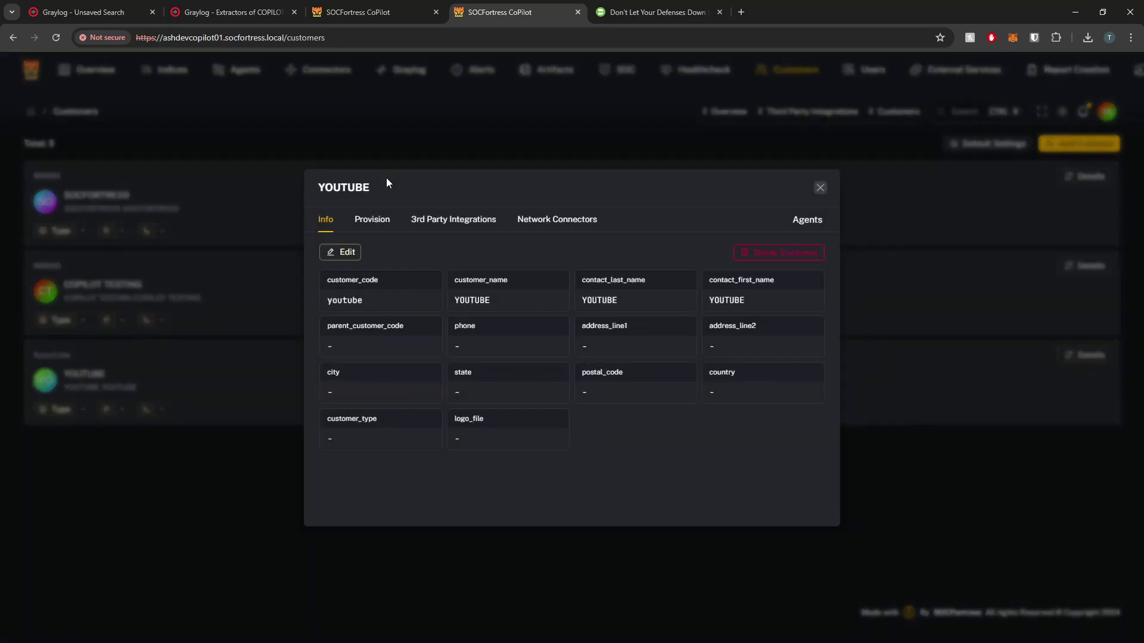
{"action": "left_click", "coordinate": [322, 76]}
{"action": "left_click", "coordinate": [323, 76]}
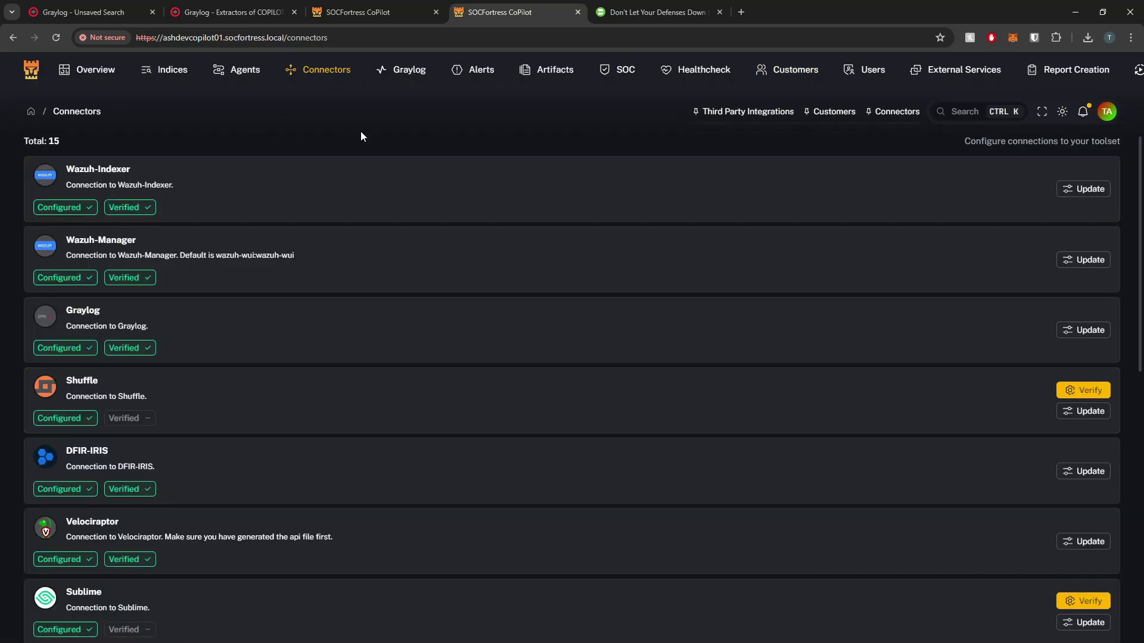
Scroll to the Event Shipper connector and highlight its GELF input port 12202 details.
{"action": "scroll", "coordinate": [369, 161], "scroll_direction": "down", "scroll_amount": 3}
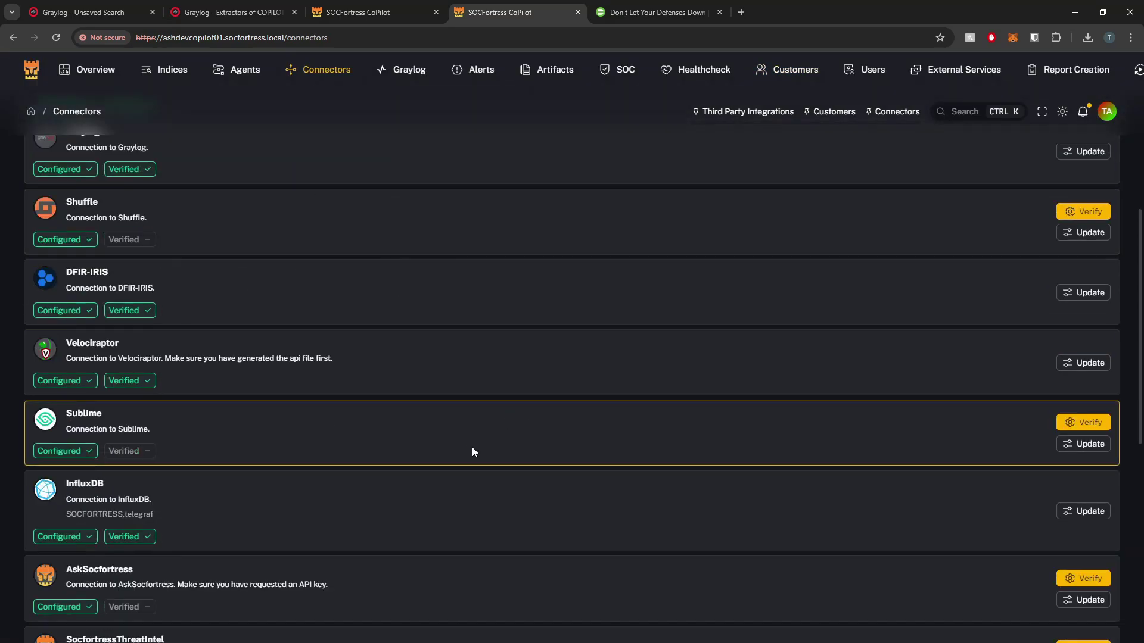
{"action": "scroll", "coordinate": [513, 444], "scroll_direction": "down", "scroll_amount": 3}
{"action": "scroll", "coordinate": [273, 561], "scroll_direction": "down", "scroll_amount": 2}
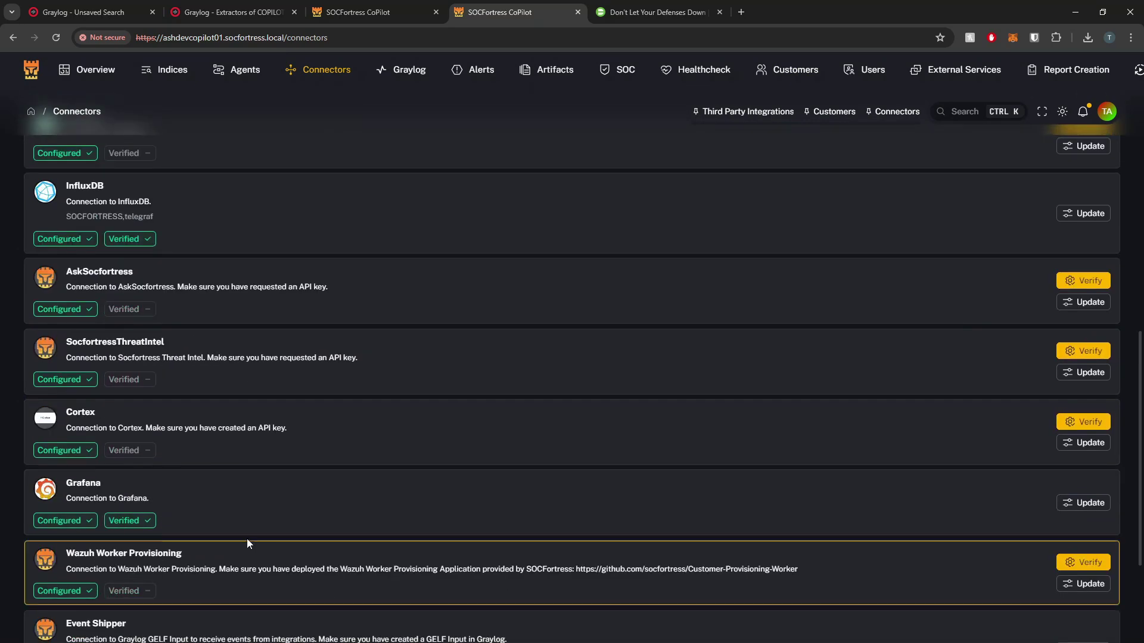
{"action": "scroll", "coordinate": [349, 542], "scroll_direction": "down", "scroll_amount": 3}
{"action": "left_click_drag", "start_coordinate": [64, 444], "coordinate": [379, 497]}
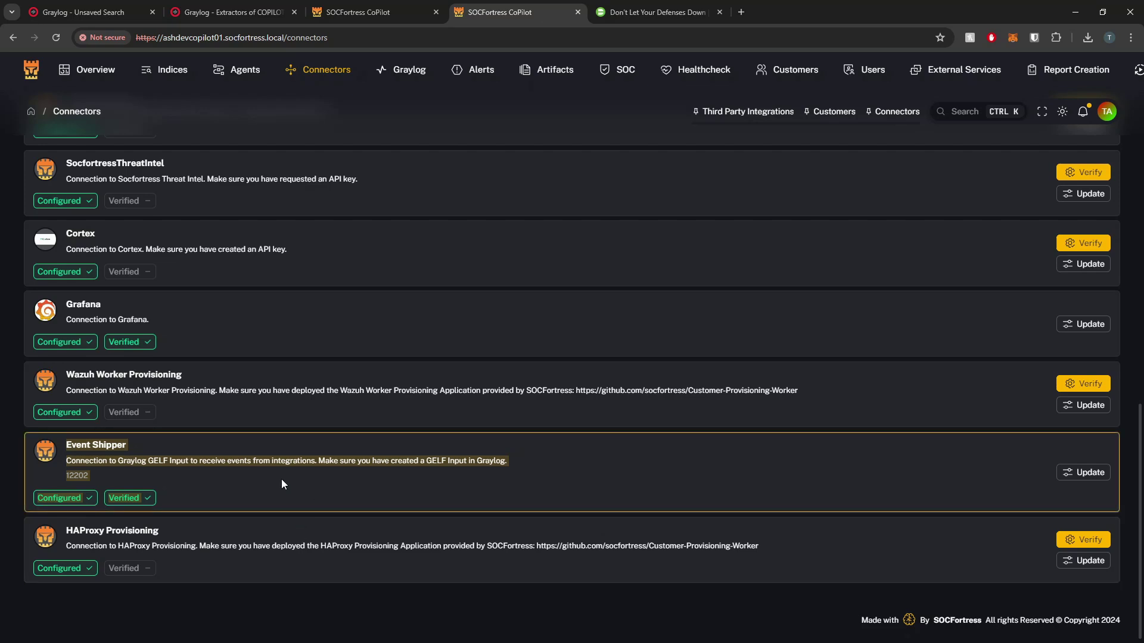
{"action": "left_click", "coordinate": [332, 488]}
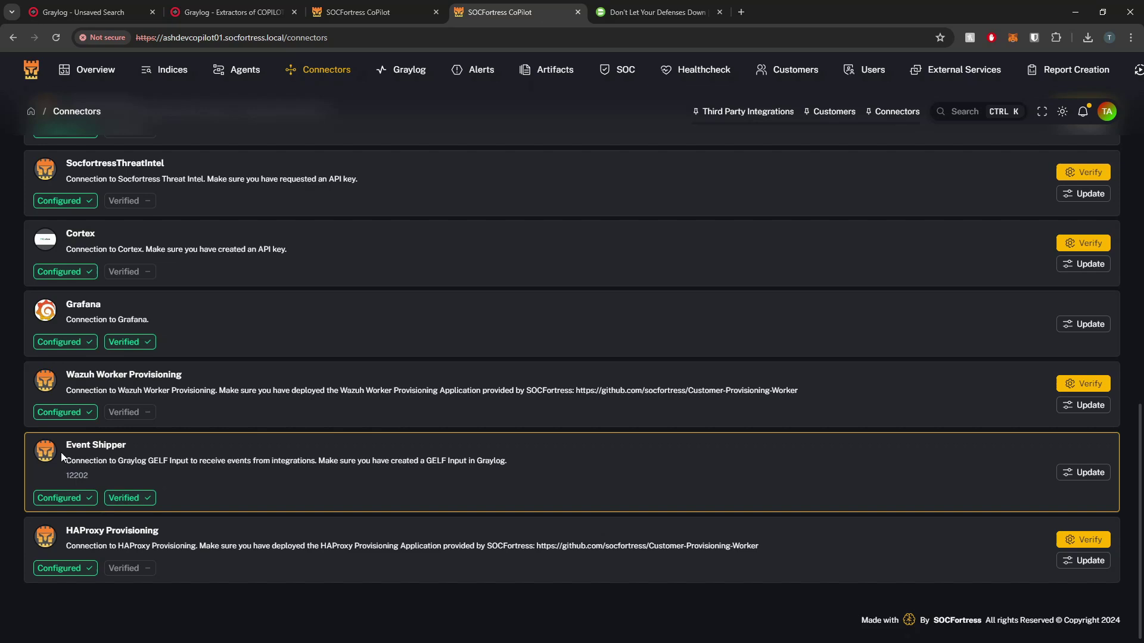
{"action": "left_click_drag", "start_coordinate": [61, 452], "coordinate": [191, 505]}
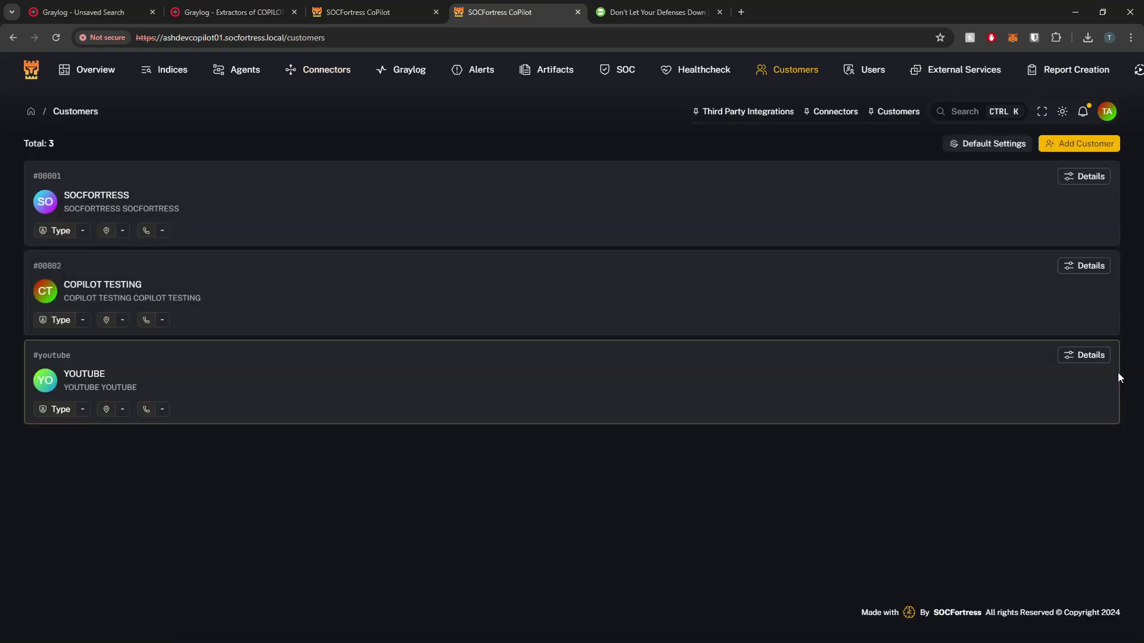
Start a new DUO third-party integration for YOUTUBE and reach the Set Auth Keys step.
{"action": "left_click", "coordinate": [1068, 356]}
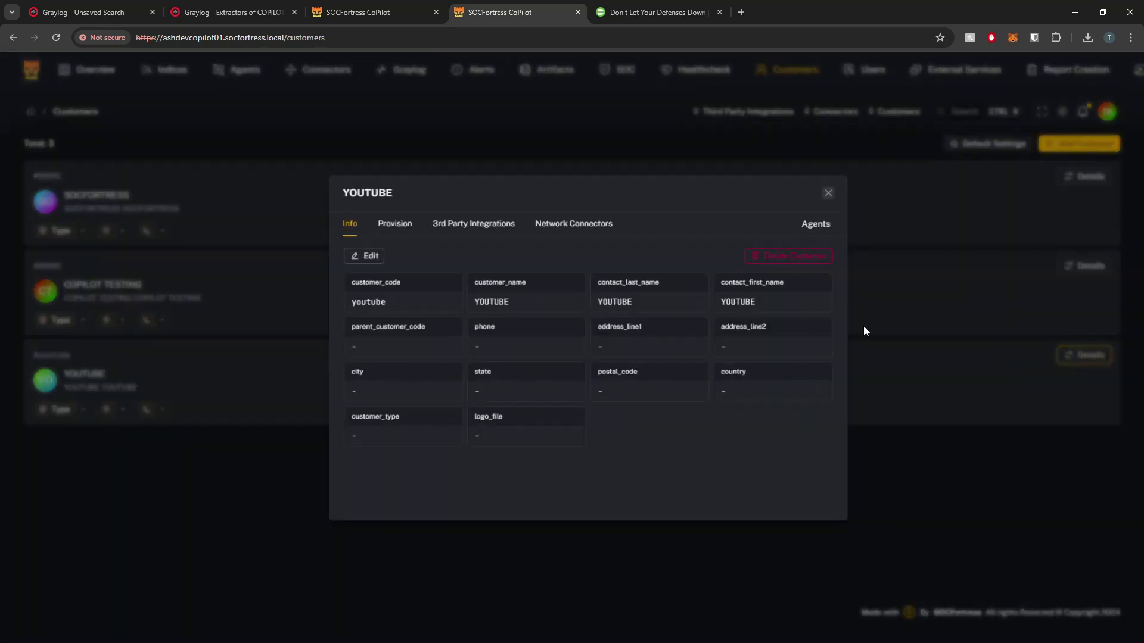
{"action": "left_click", "coordinate": [445, 222]}
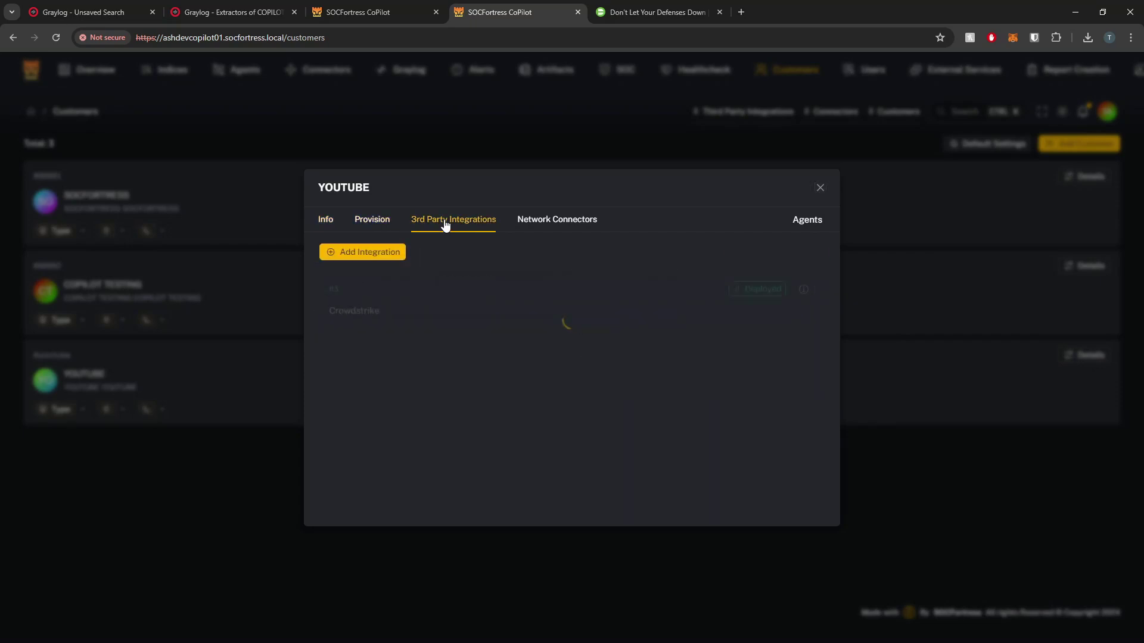
{"action": "left_click", "coordinate": [363, 252]}
{"action": "scroll", "coordinate": [506, 357], "scroll_direction": "down", "scroll_amount": 6}
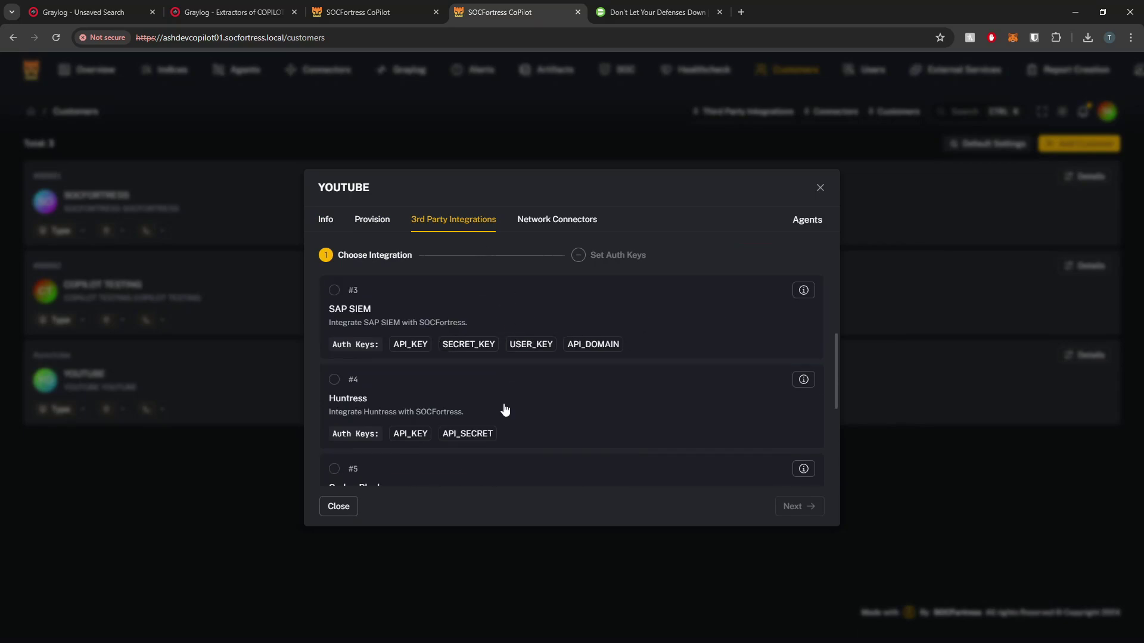
{"action": "scroll", "coordinate": [508, 395], "scroll_direction": "down", "scroll_amount": 1}
{"action": "left_click", "coordinate": [501, 437]}
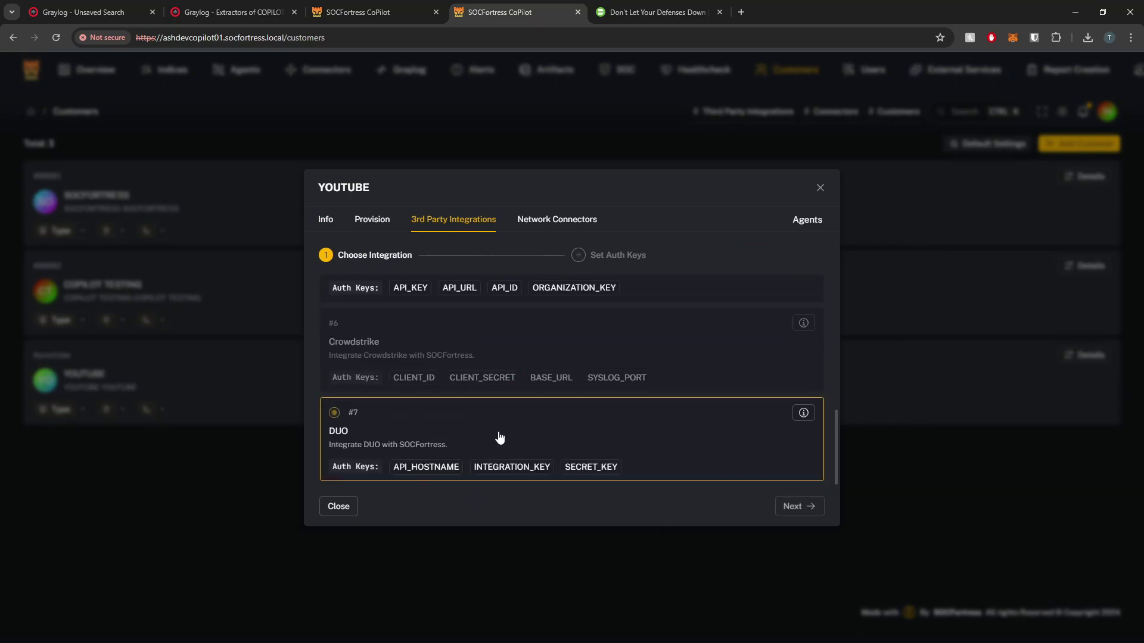
{"action": "left_click", "coordinate": [796, 507]}
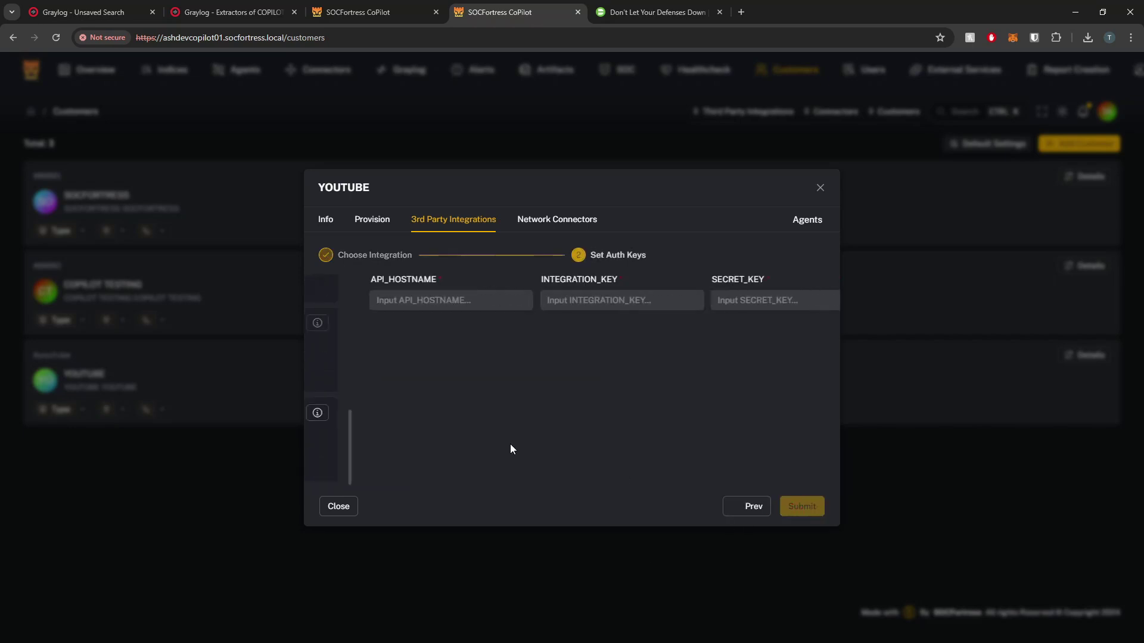
Paste the Duo API hostname into the API_HOSTNAME field.
{"action": "left_click", "coordinate": [424, 302]}
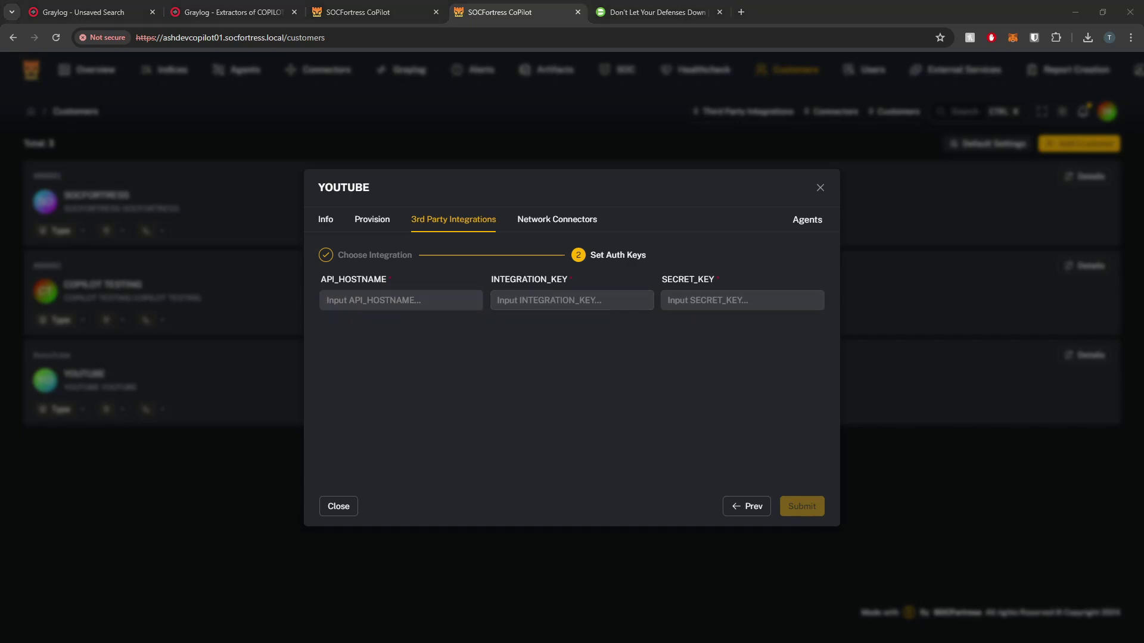
{"action": "left_click", "coordinate": [384, 301]}
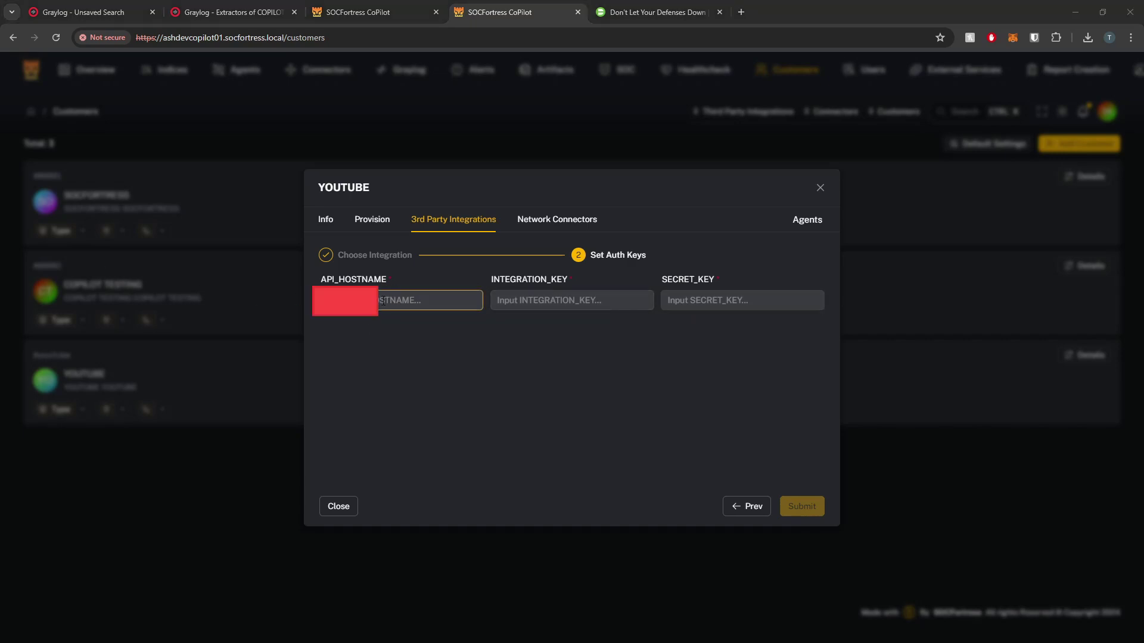
{"action": "key", "text": "ctrl+v"}
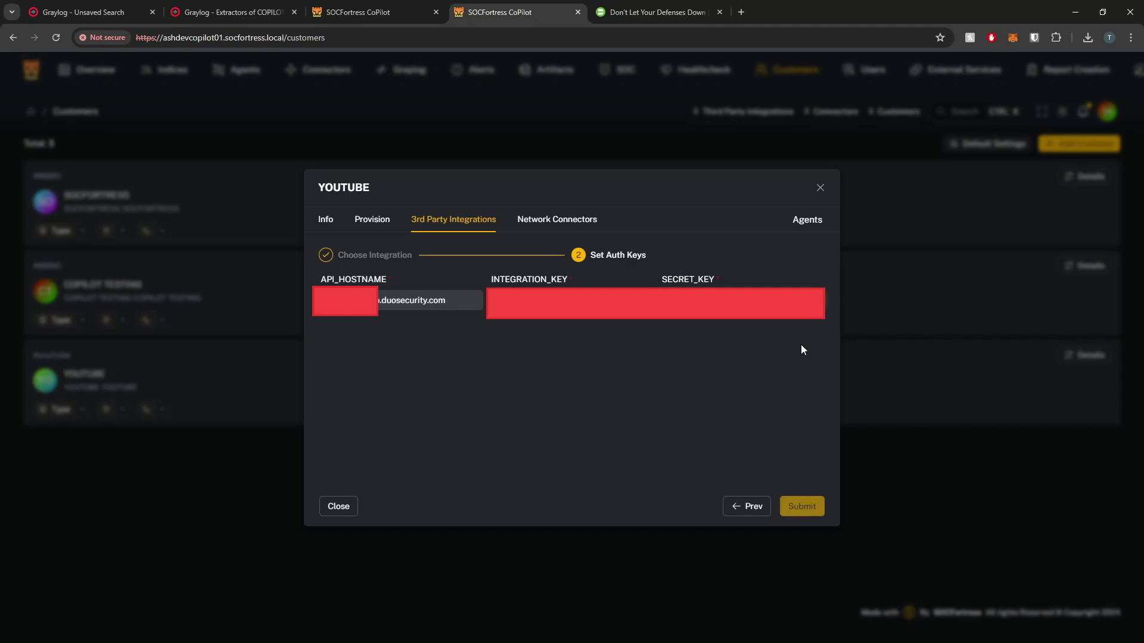
Submit the DUO integration for YOUTUBE and deploy it.
{"action": "left_click", "coordinate": [801, 507]}
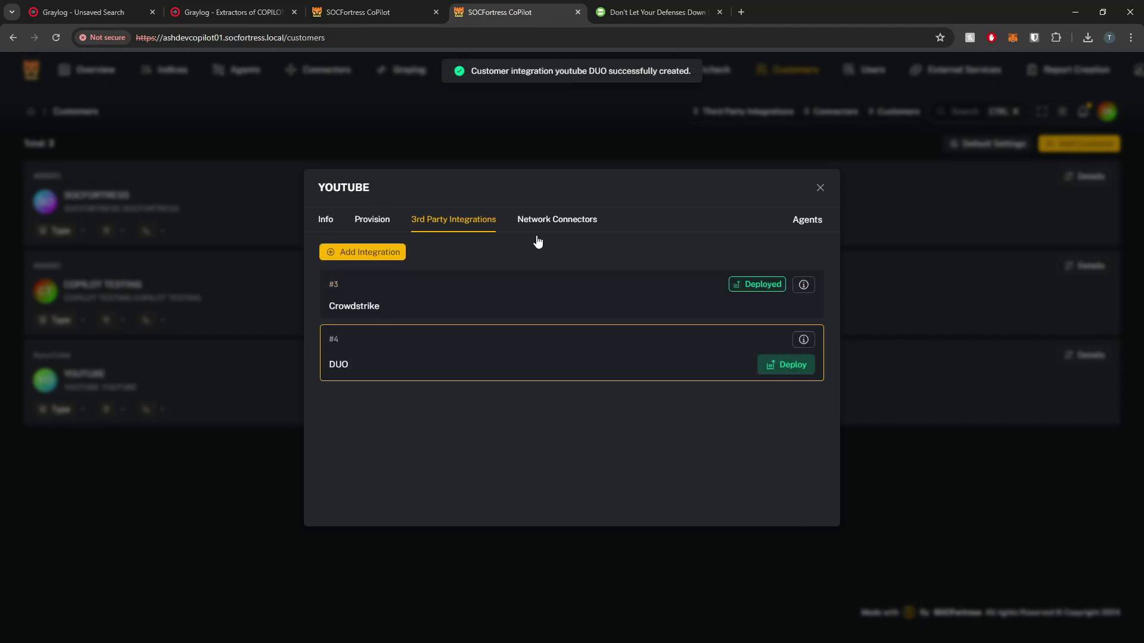
{"action": "left_click", "coordinate": [783, 370]}
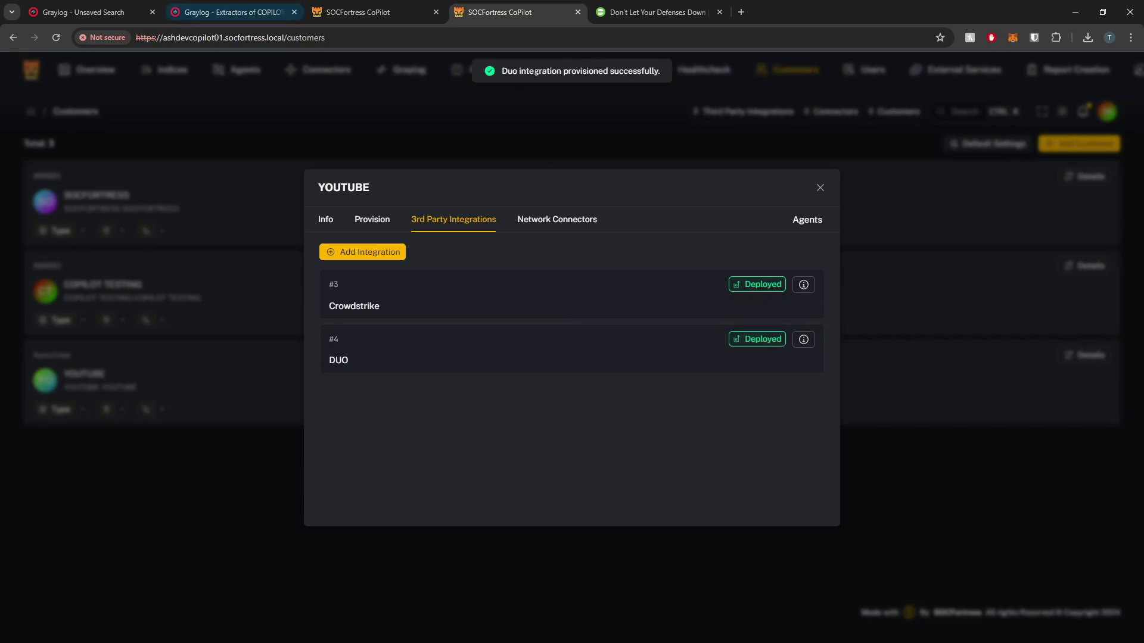
In Graylog's System > Indices, page to the YOUTUBE - DUO index set with 0 documents.
{"action": "left_click", "coordinate": [125, 14]}
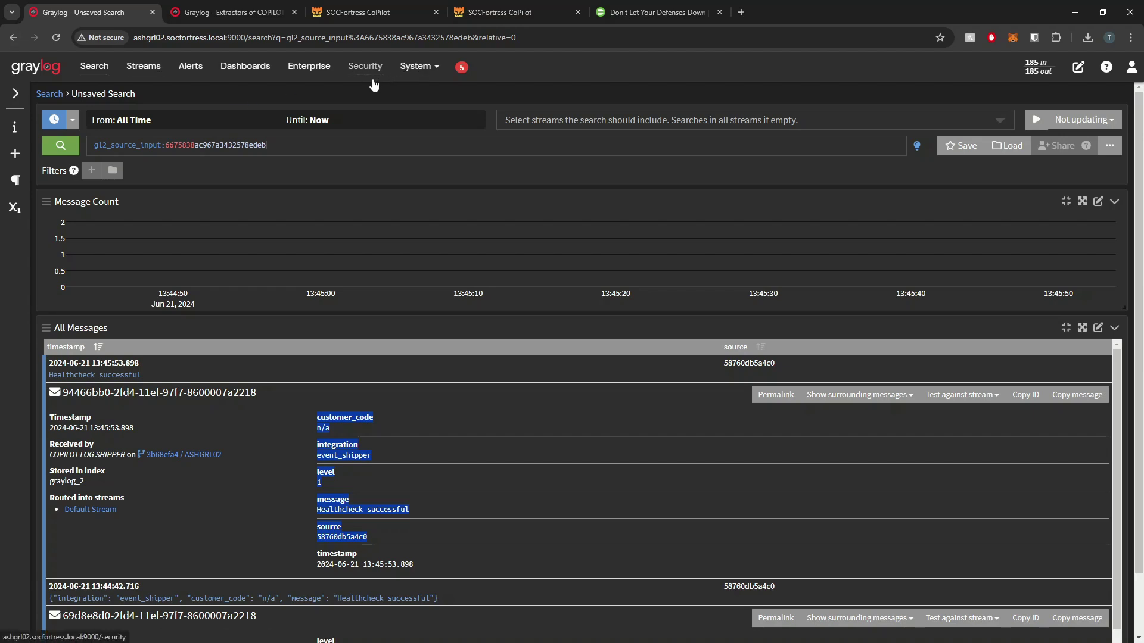
{"action": "left_click", "coordinate": [417, 66]}
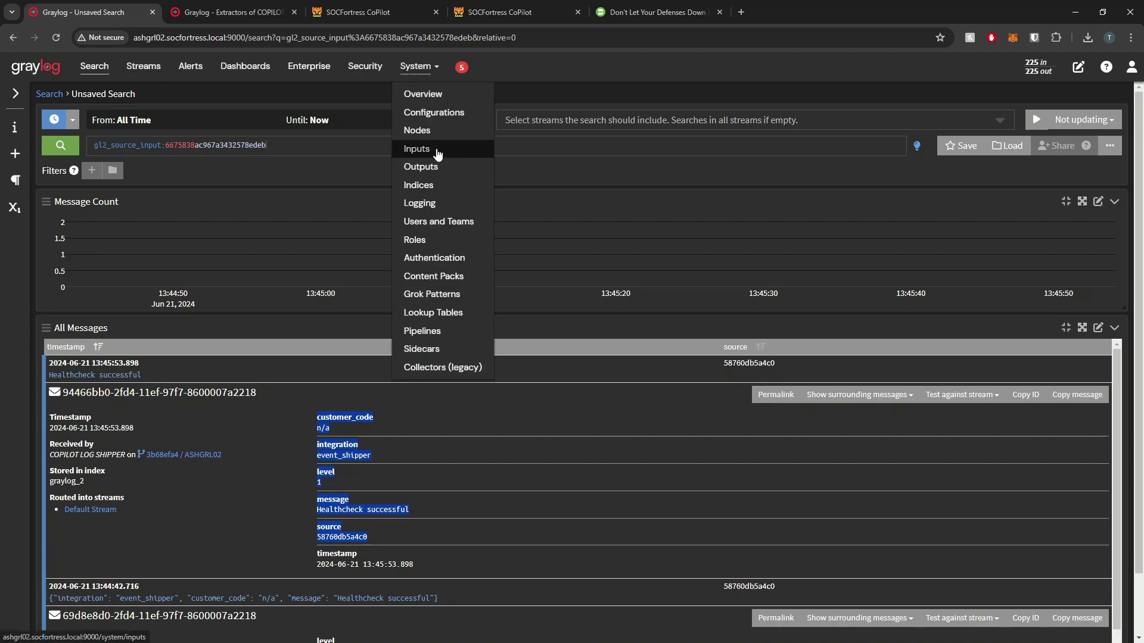
{"action": "left_click", "coordinate": [446, 187]}
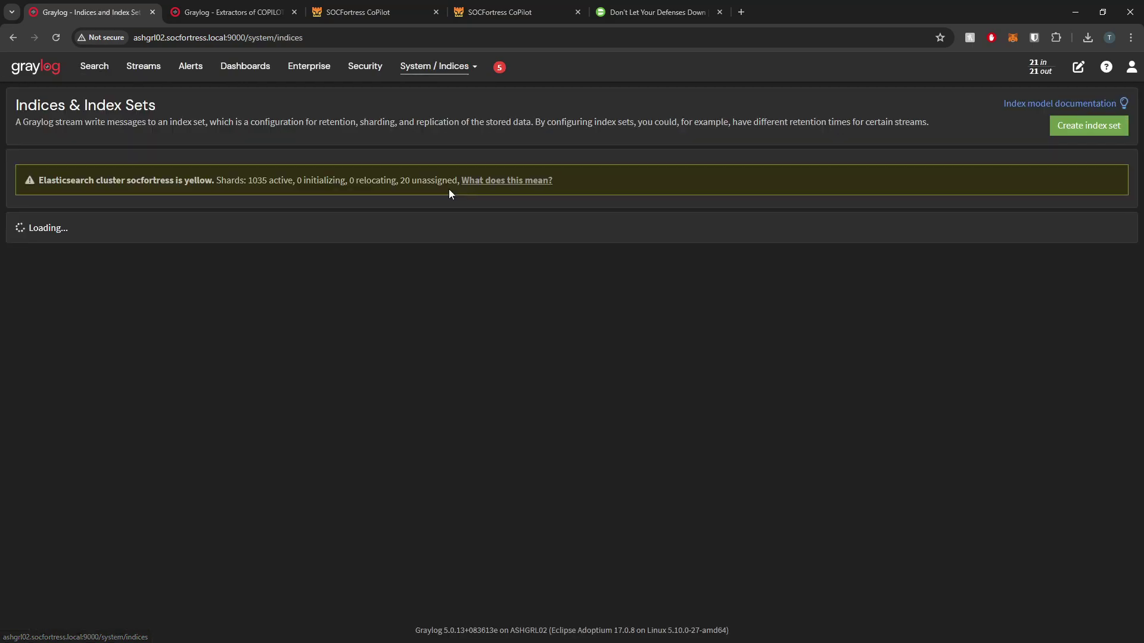
{"action": "scroll", "coordinate": [551, 436], "scroll_direction": "down", "scroll_amount": 10}
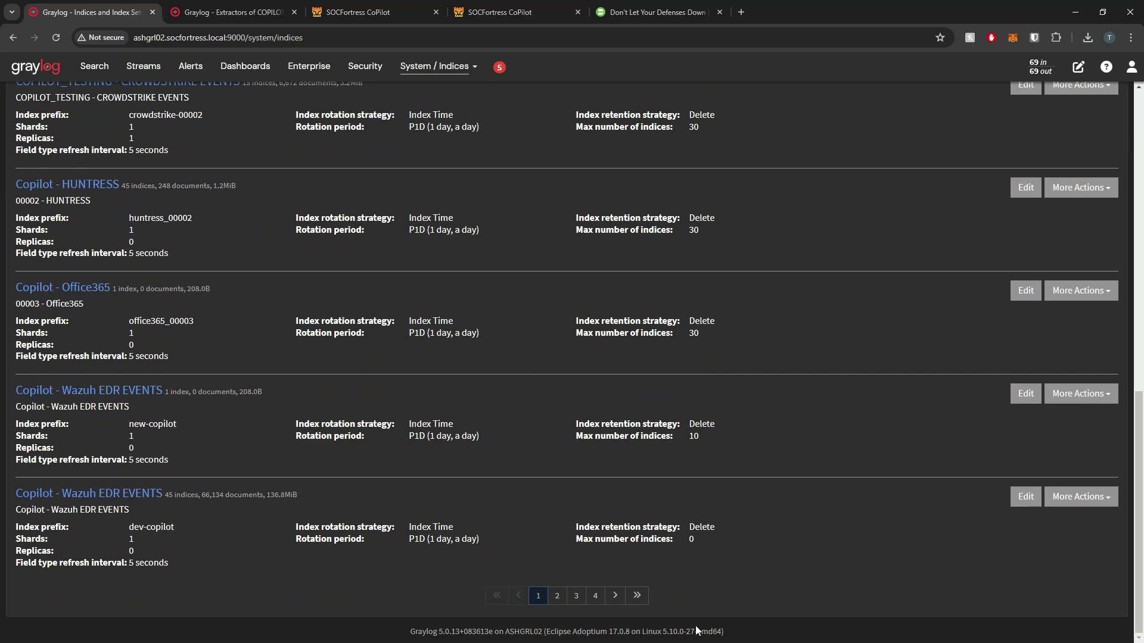
{"action": "left_click", "coordinate": [597, 595]}
{"action": "scroll", "coordinate": [251, 513], "scroll_direction": "up", "scroll_amount": 5}
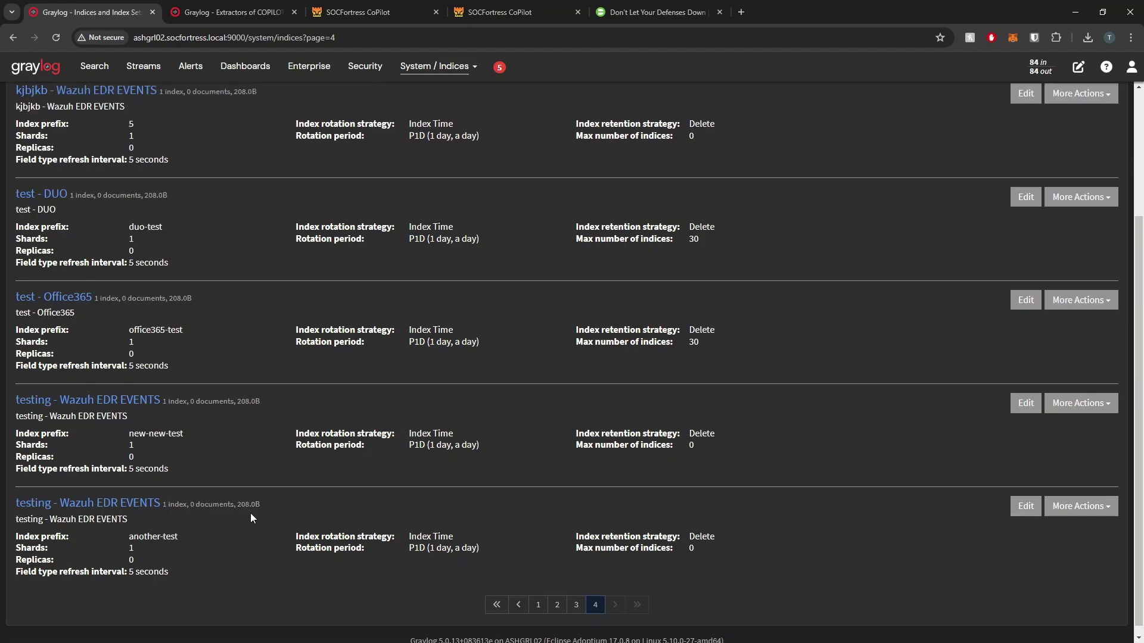
{"action": "scroll", "coordinate": [252, 468], "scroll_direction": "down", "scroll_amount": 10}
{"action": "left_click", "coordinate": [575, 594]}
{"action": "scroll", "coordinate": [497, 401], "scroll_direction": "down", "scroll_amount": 3}
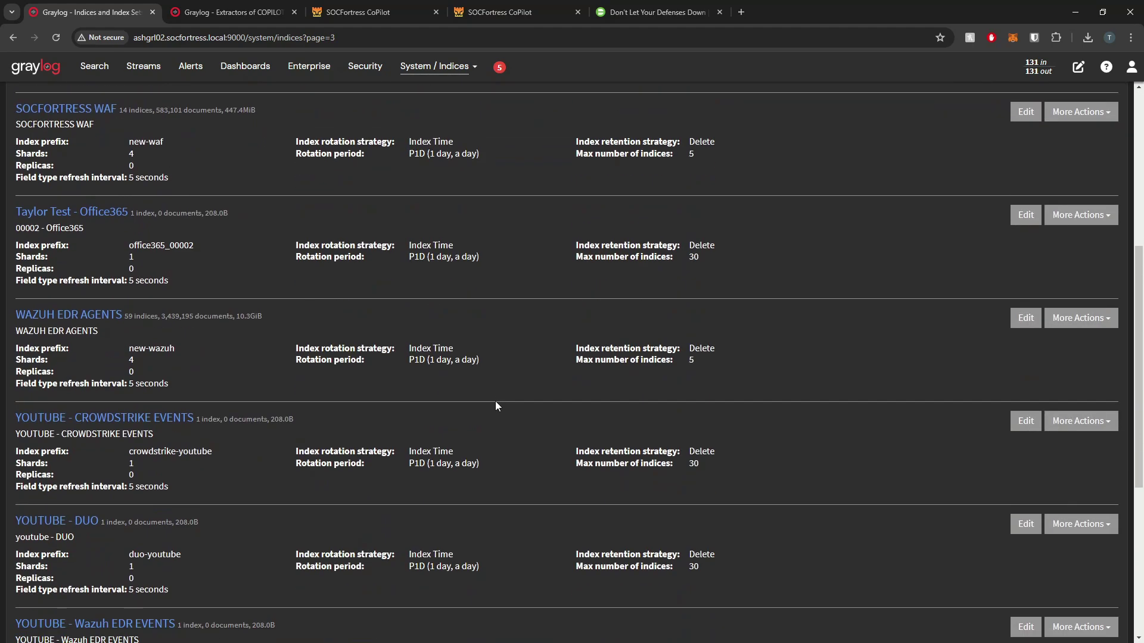
{"action": "scroll", "coordinate": [305, 361], "scroll_direction": "down", "scroll_amount": 1}
{"action": "left_click_drag", "start_coordinate": [238, 464], "coordinate": [11, 459]}
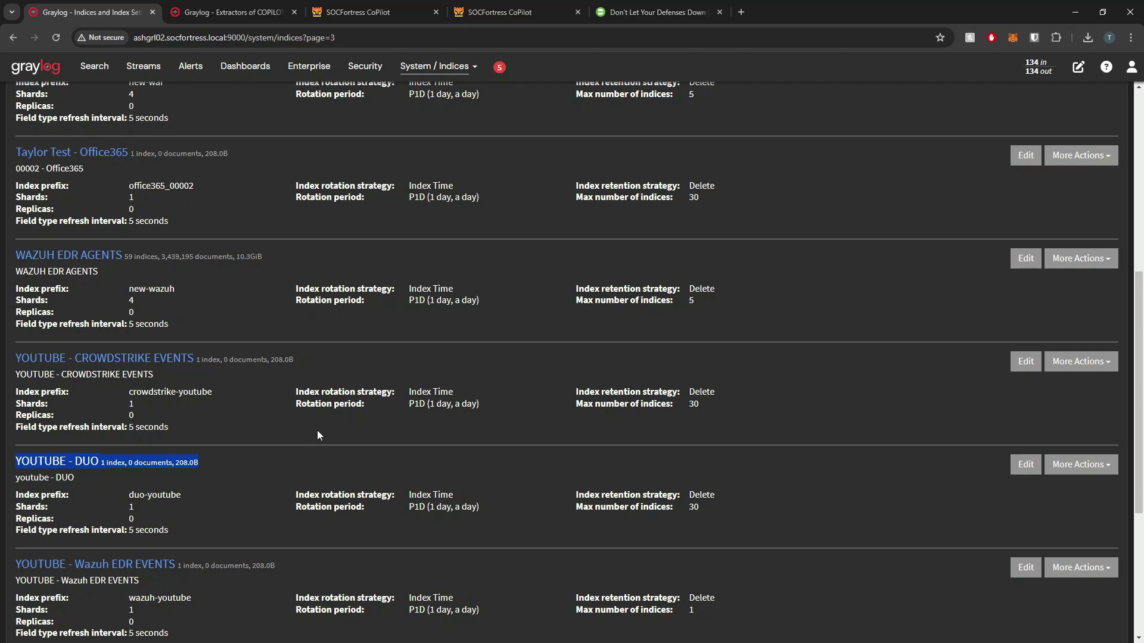
Show the stream rules for YOUTUBE - DUO on page 3 of Graylog Streams.
{"action": "left_click", "coordinate": [142, 68]}
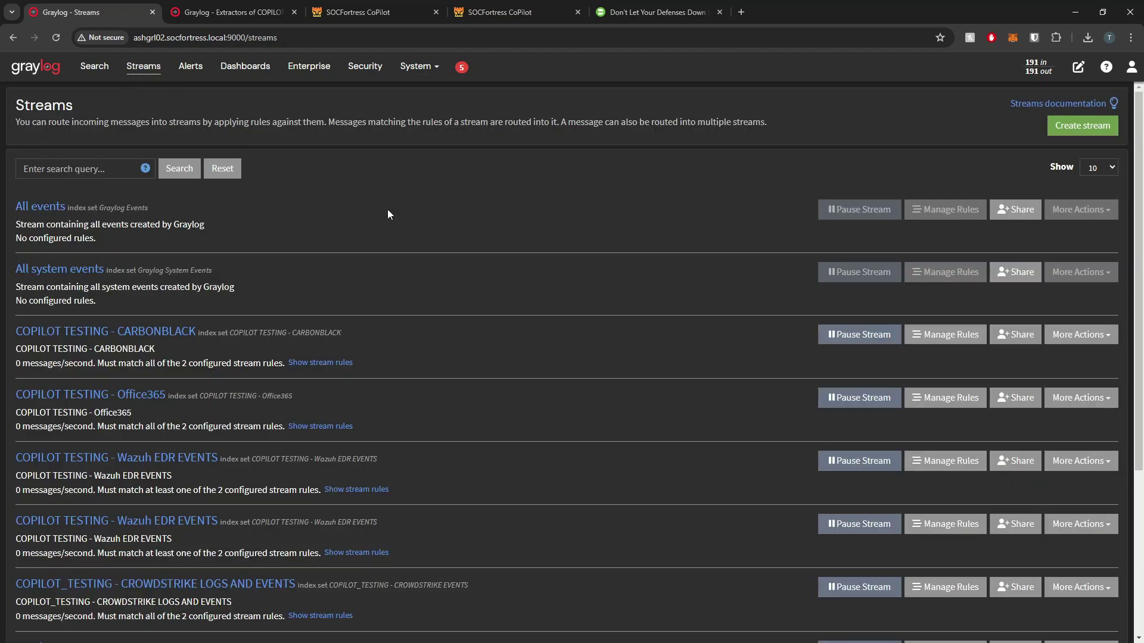
{"action": "scroll", "coordinate": [525, 438], "scroll_direction": "down", "scroll_amount": 5}
{"action": "left_click", "coordinate": [577, 595]}
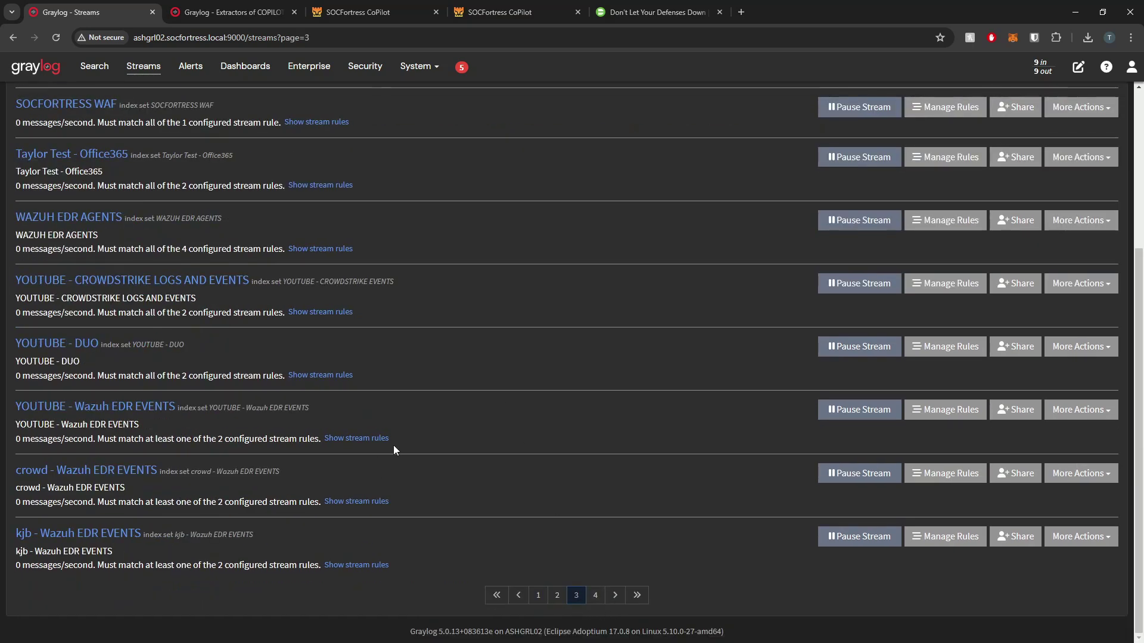
{"action": "left_click_drag", "start_coordinate": [195, 345], "coordinate": [16, 344]}
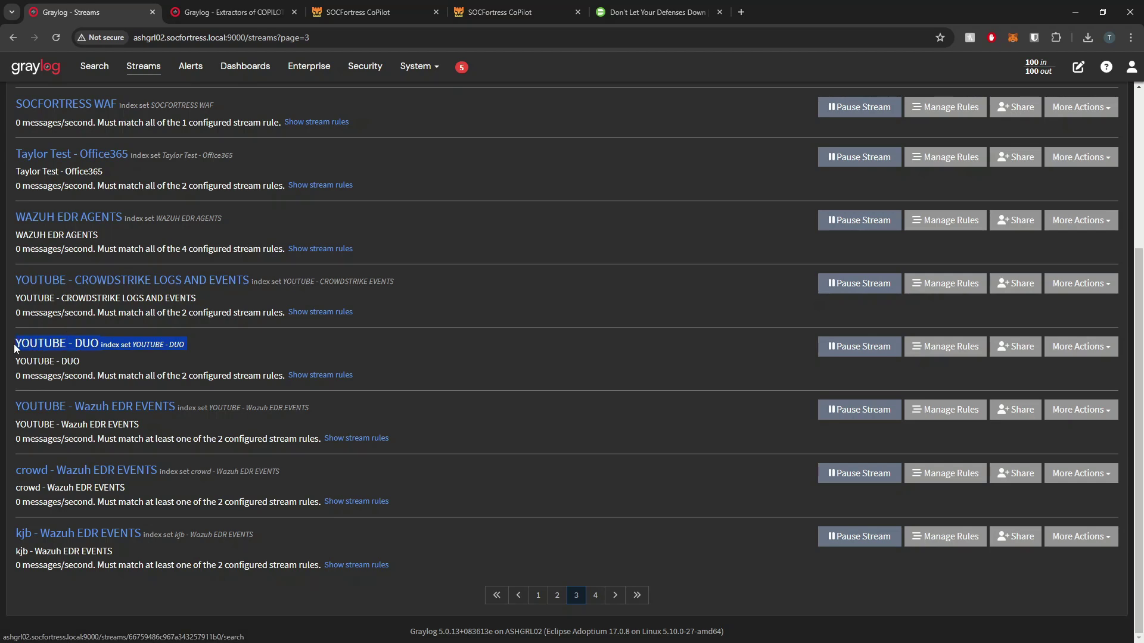
{"action": "left_click", "coordinate": [322, 375]}
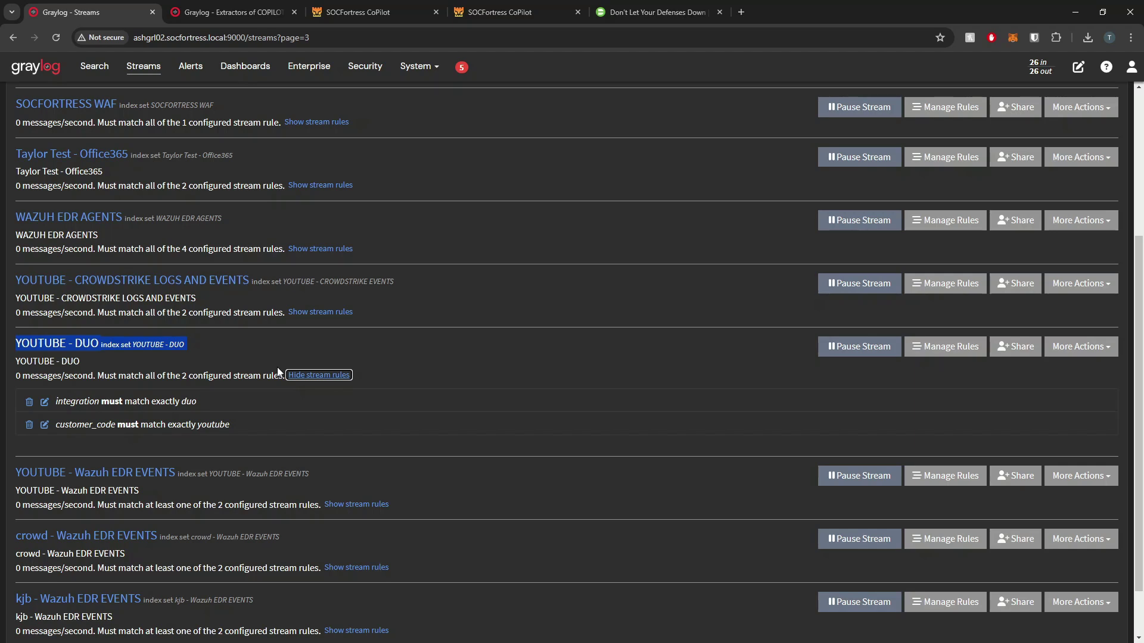
Check the rules integration = duo and customer_code = youtube, then switch back to CoPilot.
{"action": "left_click_drag", "start_coordinate": [69, 402], "coordinate": [209, 403]}
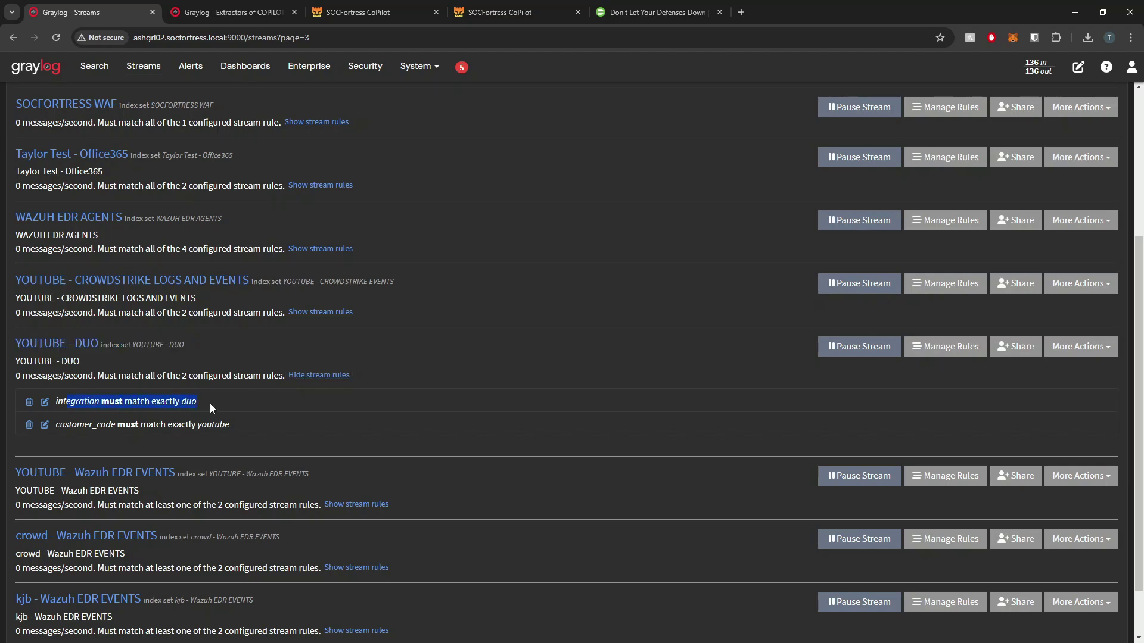
{"action": "left_click", "coordinate": [218, 402]}
{"action": "double_click", "coordinate": [341, 424]}
{"action": "left_click", "coordinate": [375, 12]}
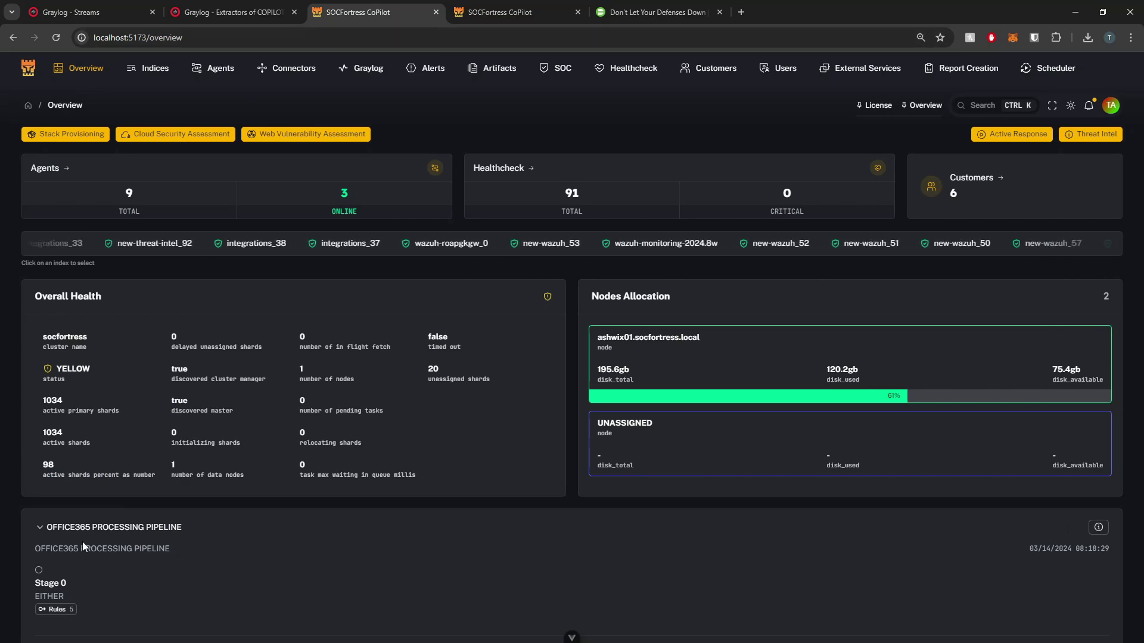
In the terminal, run docker compose down and docker compose pull.
{"action": "left_click", "coordinate": [503, 12]}
{"action": "key", "text": "alt+Tab"}
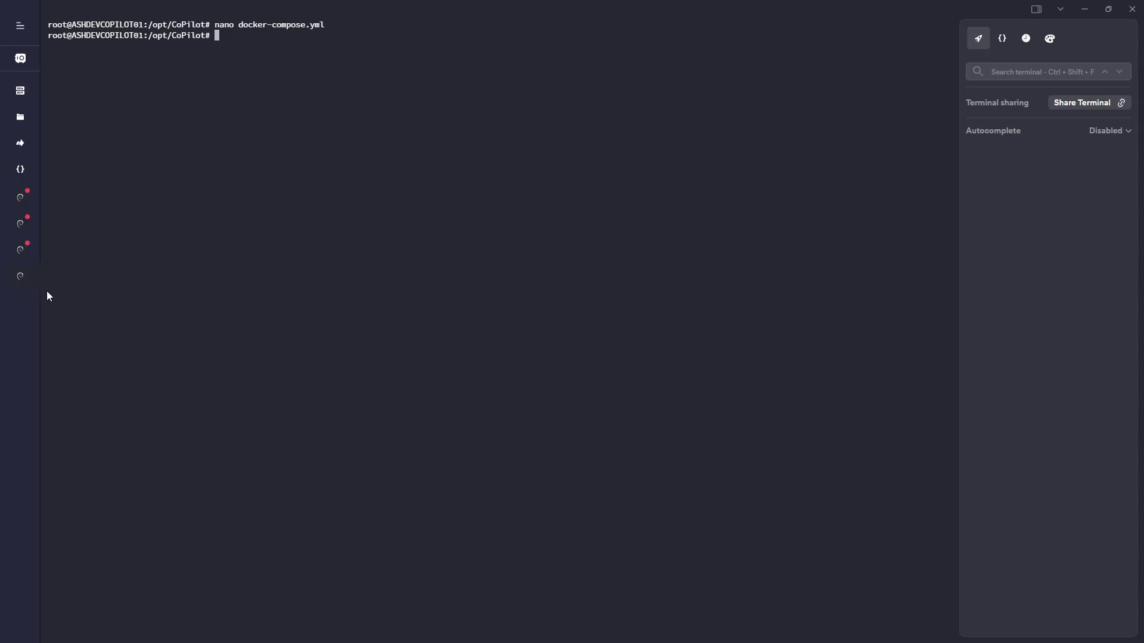
{"action": "type", "text": "docker compose down"}
{"action": "key", "text": "Return"}
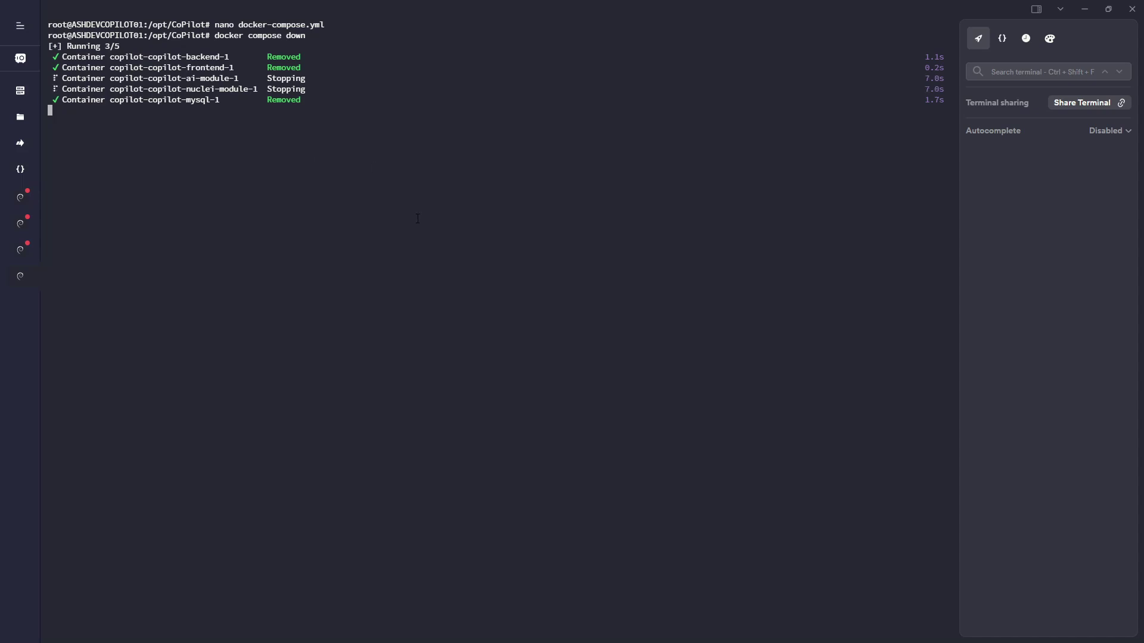
{"action": "type", "text": "docker compose pull"}
{"action": "key", "text": "Return"}
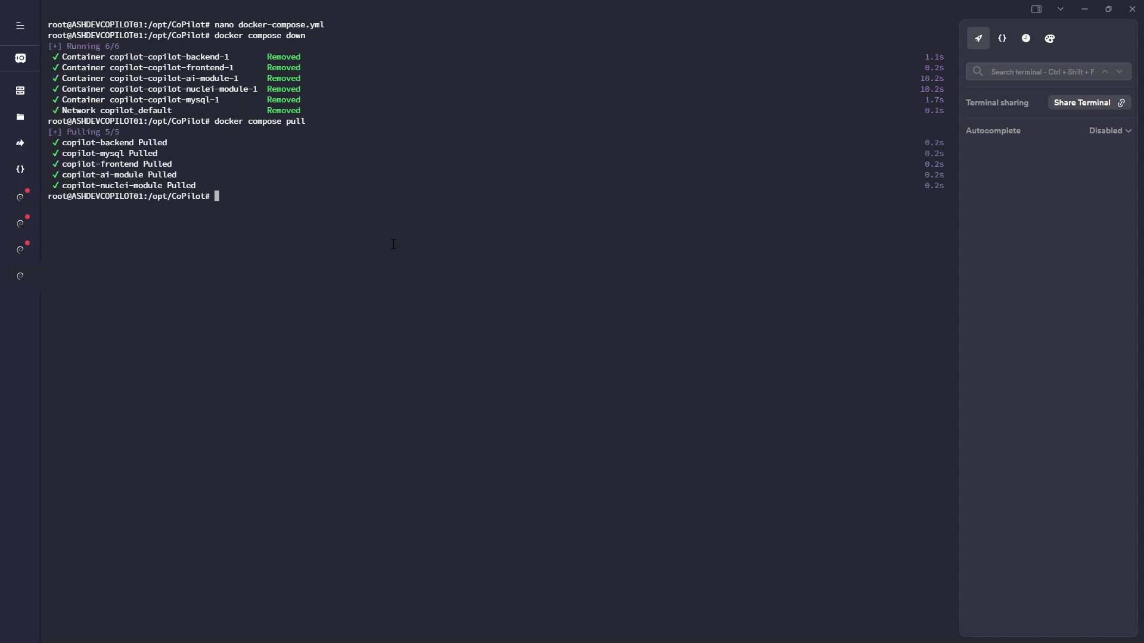
Open docker-compose.yml in nano at the nuclei module image line.
{"action": "type", "text": "nano d"}
{"action": "key", "text": "Tab"}
{"action": "key", "text": "Return"}
{"action": "key", "text": "Down"}
{"action": "key", "text": "Down"}
{"action": "key", "text": "Down"}
{"action": "key", "text": "Down"}
{"action": "key", "text": "Down"}
{"action": "key", "text": "Down"}
{"action": "key", "text": "Down"}
{"action": "key", "text": "Down"}
{"action": "key", "text": "Down"}
{"action": "key", "text": "Down"}
{"action": "key", "text": "Down"}
{"action": "key", "text": "Down"}
{"action": "key", "text": "Down"}
{"action": "key", "text": "Down"}
{"action": "key", "text": "Down"}
{"action": "key", "text": "Down"}
{"action": "key", "text": "Down"}
{"action": "key", "text": "Down"}
{"action": "key", "text": "Down"}
{"action": "key", "text": "Down"}
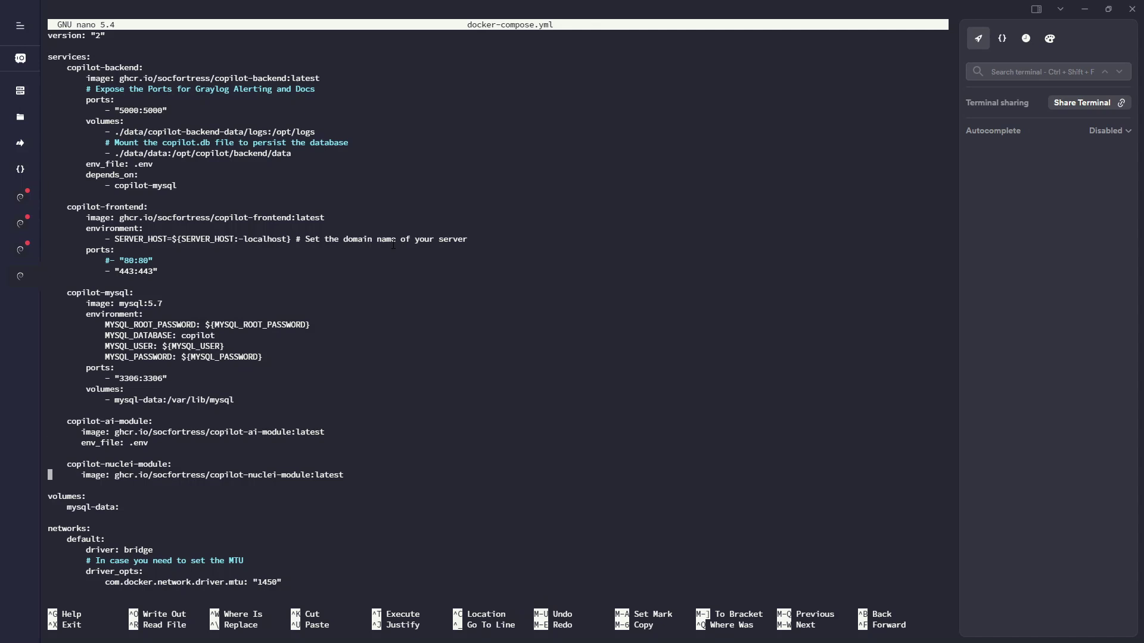
Paste a copy of the copilot-nuclei-module service block below the original.
{"action": "key", "text": "End"}
{"action": "key", "text": "Return"}
{"action": "key", "text": "Return"}
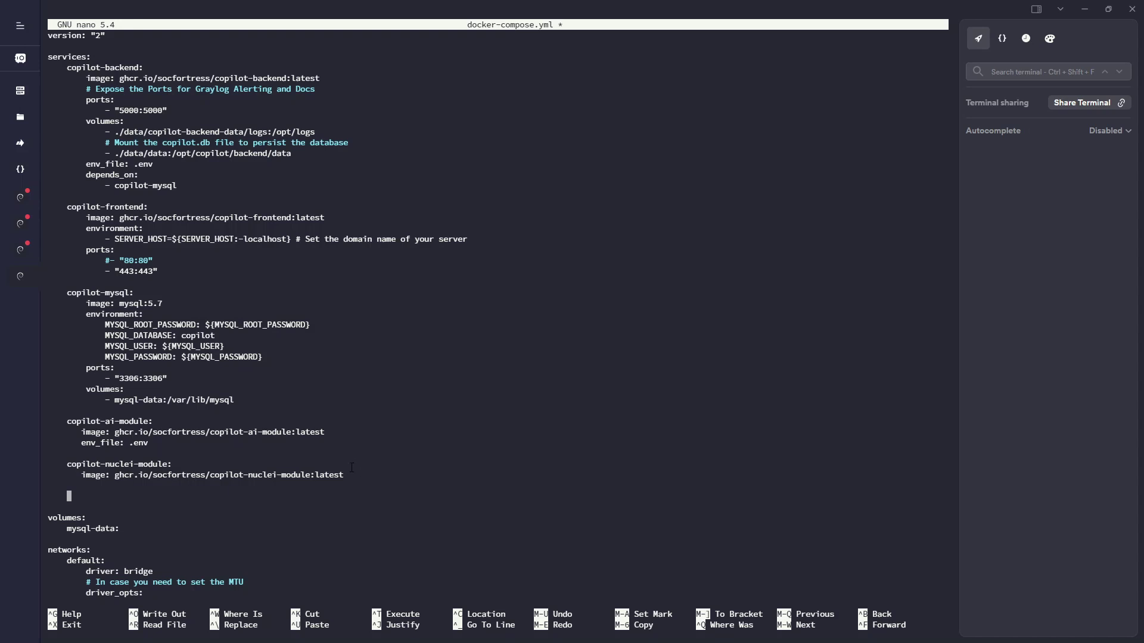
{"action": "left_click_drag", "start_coordinate": [344, 475], "coordinate": [67, 464]}
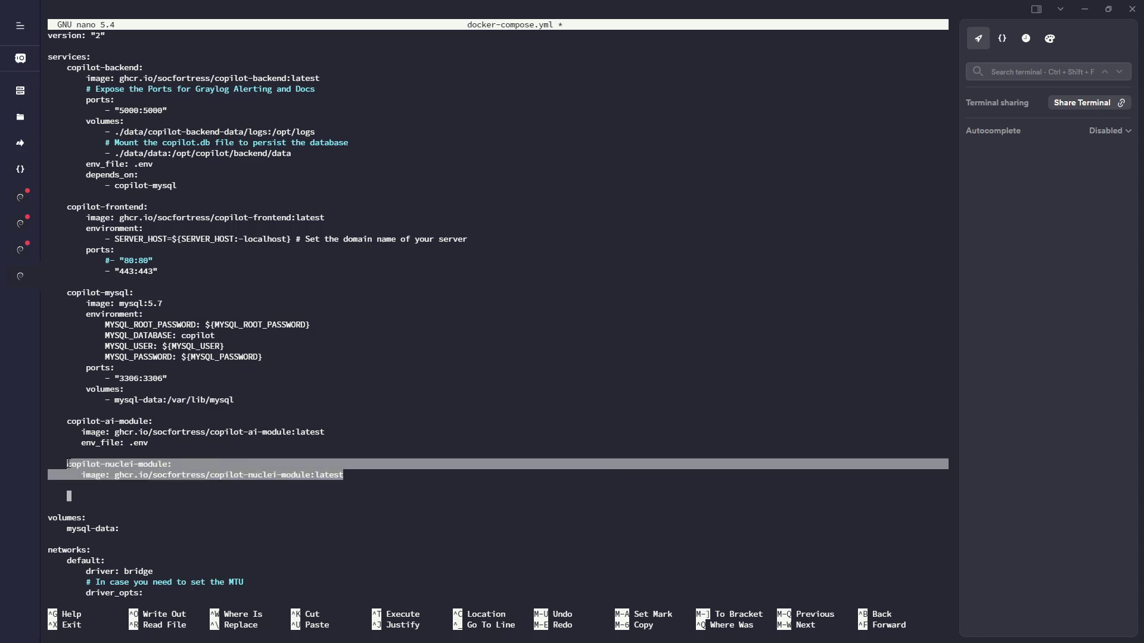
{"action": "type", "text": "copilot-nuclei-module:        image: ghcr.io/socfortress/copilot-nuclei-module:latest"}
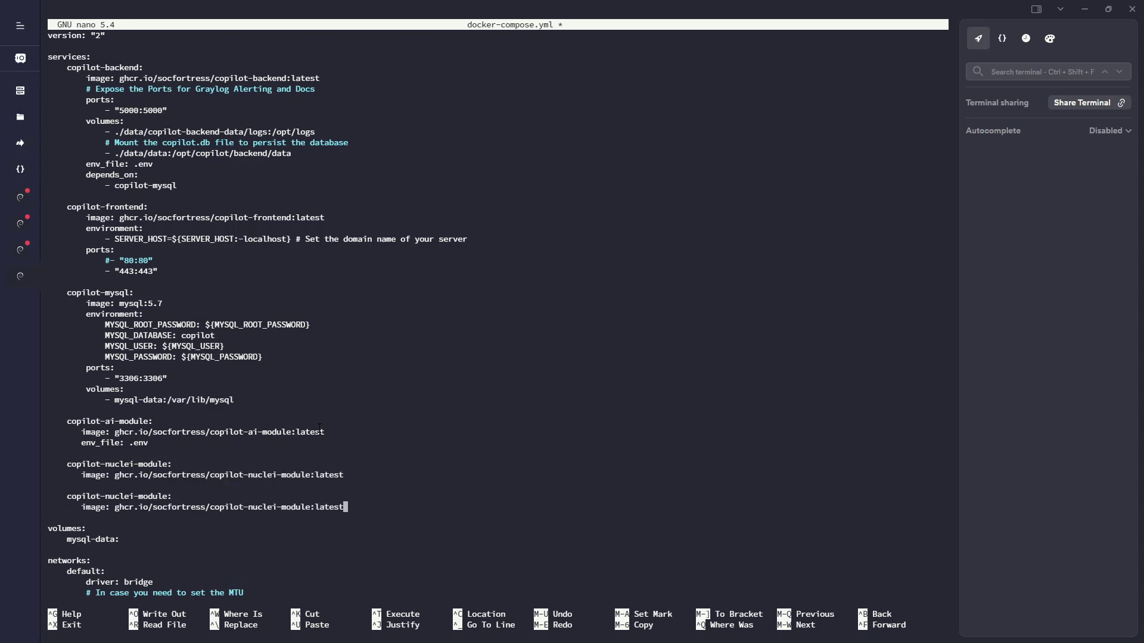
Rename nuclei to duo in the copied service name and image name.
{"action": "key", "text": "Up"}
{"action": "key", "text": "Left"}
{"action": "key", "text": "Left"}
{"action": "key", "text": "Left"}
{"action": "key", "text": "Left"}
{"action": "key", "text": "Left"}
{"action": "key", "text": "Left"}
{"action": "key", "text": "Left"}
{"action": "key", "text": "Left"}
{"action": "key", "text": "BackSpace"}
{"action": "key", "text": "BackSpace"}
{"action": "key", "text": "BackSpace"}
{"action": "key", "text": "BackSpace"}
{"action": "key", "text": "BackSpace"}
{"action": "key", "text": "BackSpace"}
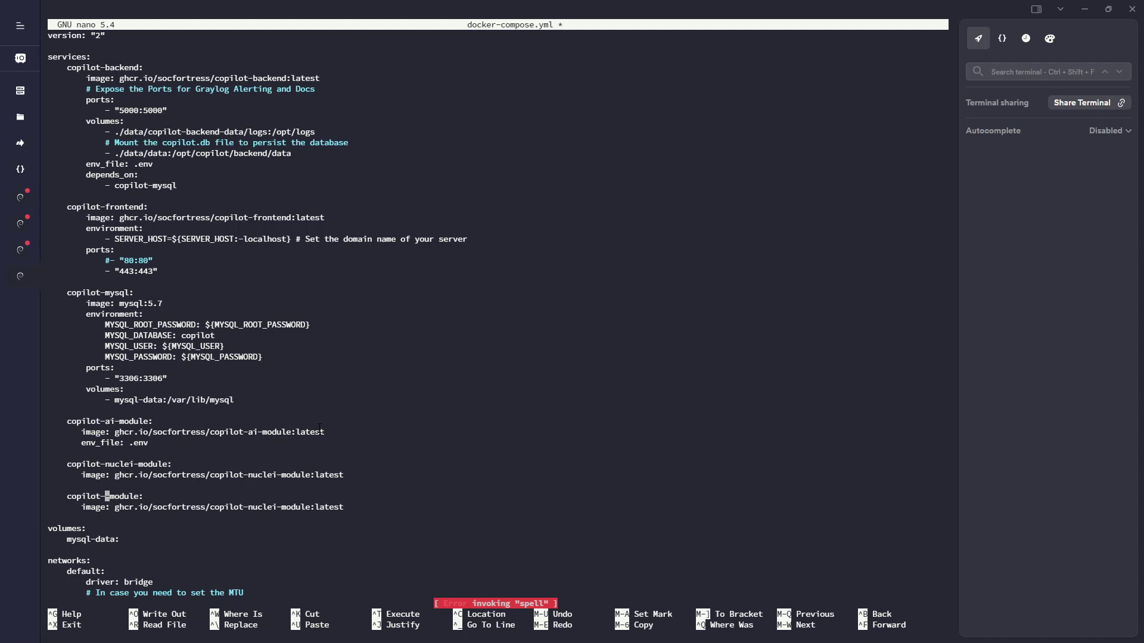
{"action": "type", "text": "duo"}
{"action": "key", "text": "Down"}
{"action": "key", "text": "Right"}
{"action": "key", "text": "Right"}
{"action": "key", "text": "Right"}
{"action": "key", "text": "Right"}
{"action": "key", "text": "Right"}
{"action": "key", "text": "Right"}
{"action": "key", "text": "Right"}
{"action": "key", "text": "Right"}
{"action": "key", "text": "Right"}
{"action": "key", "text": "Right"}
{"action": "key", "text": "Right"}
{"action": "key", "text": "Right"}
{"action": "key", "text": "Right"}
{"action": "key", "text": "Right"}
{"action": "key", "text": "Right"}
{"action": "key", "text": "Right"}
{"action": "key", "text": "Right"}
{"action": "key", "text": "Right"}
{"action": "key", "text": "Right"}
{"action": "key", "text": "Right"}
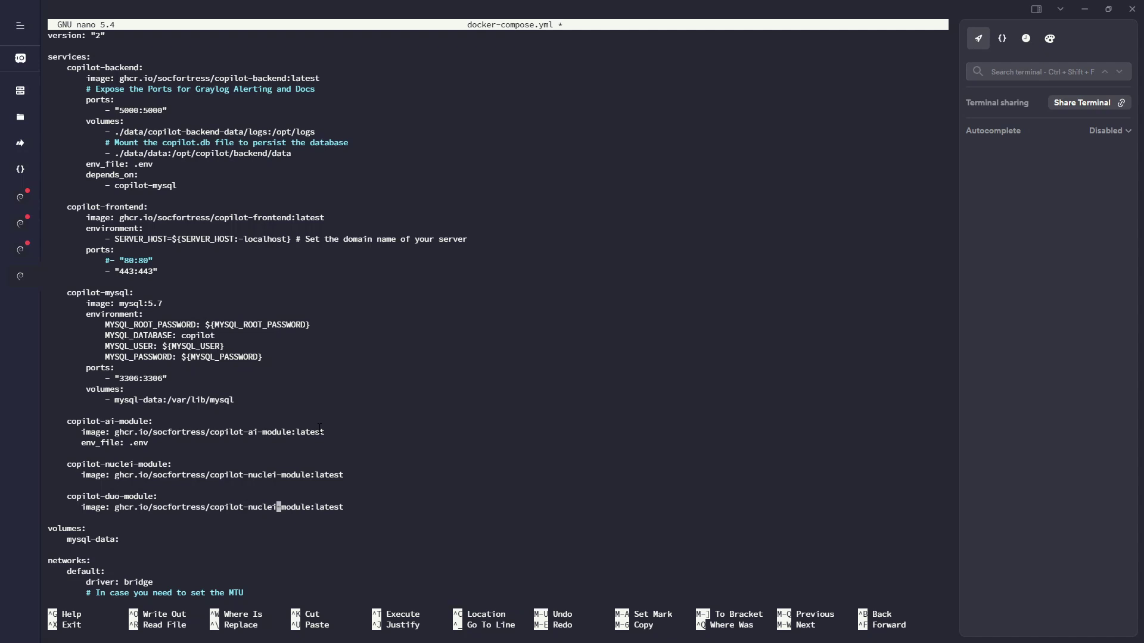
{"action": "key", "text": "BackSpace"}
{"action": "key", "text": "BackSpace"}
{"action": "key", "text": "BackSpace"}
{"action": "key", "text": "BackSpace"}
{"action": "key", "text": "BackSpace"}
{"action": "key", "text": "BackSpace"}
{"action": "type", "text": "duo"}
Save docker-compose.yml and exit nano.
{"action": "key", "text": "ctrl+x"}
{"action": "key", "text": "y"}
{"action": "key", "text": "Return"}
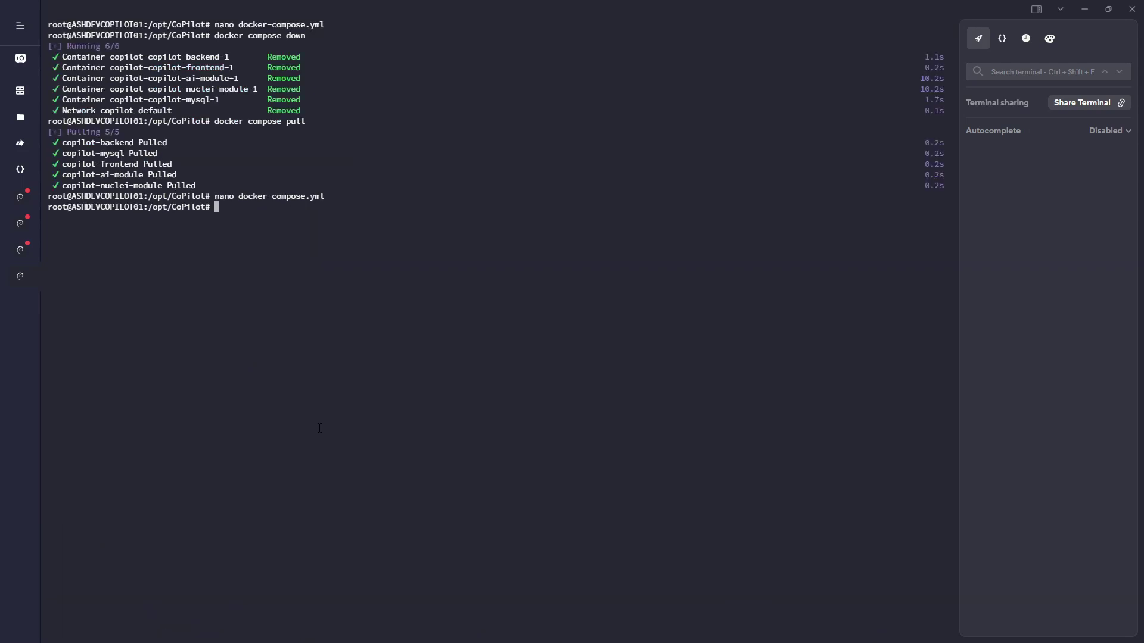
Start all containers, including the new DUO module, with docker compose up -d.
{"action": "type", "text": "docker compose up -d"}
{"action": "key", "text": "Return"}
{"action": "left_click_drag", "start_coordinate": [115, 228], "coordinate": [287, 323]}
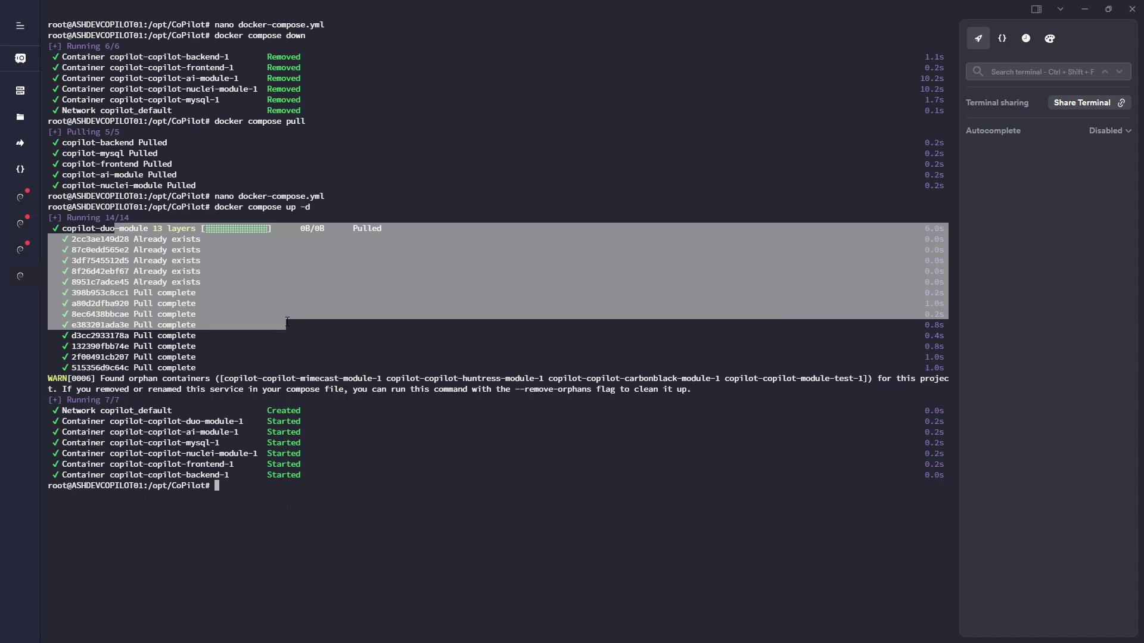
Find the duo-module container ID via docker ps, view its logs, then clear the screen.
{"action": "type", "text": "docker ps"}
{"action": "key", "text": "Return"}
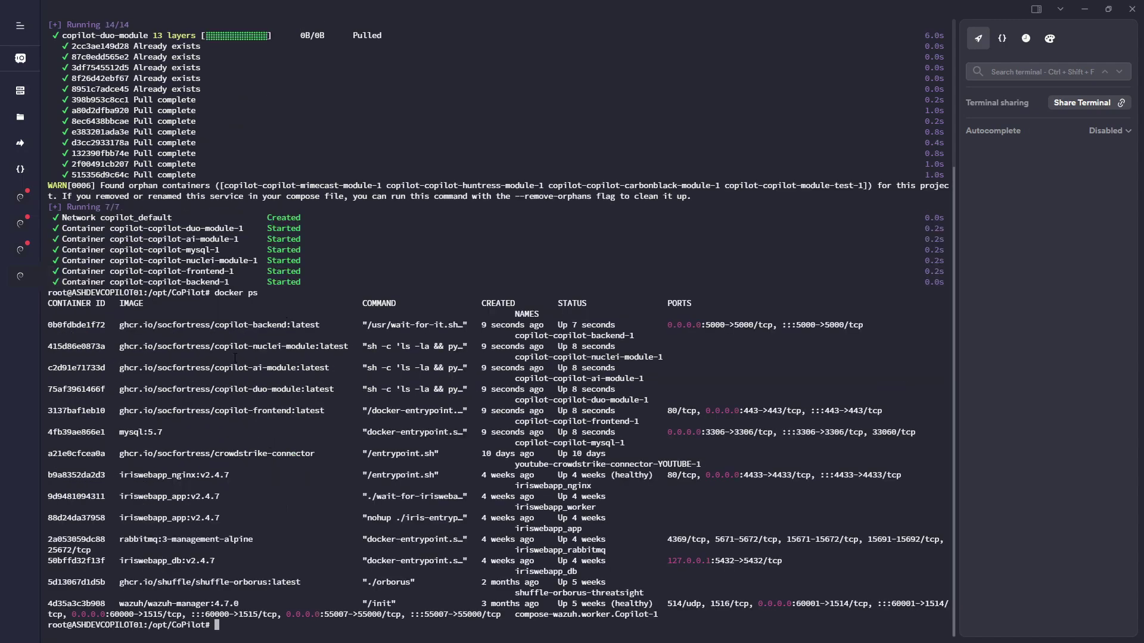
{"action": "left_click_drag", "start_coordinate": [78, 391], "coordinate": [651, 408]}
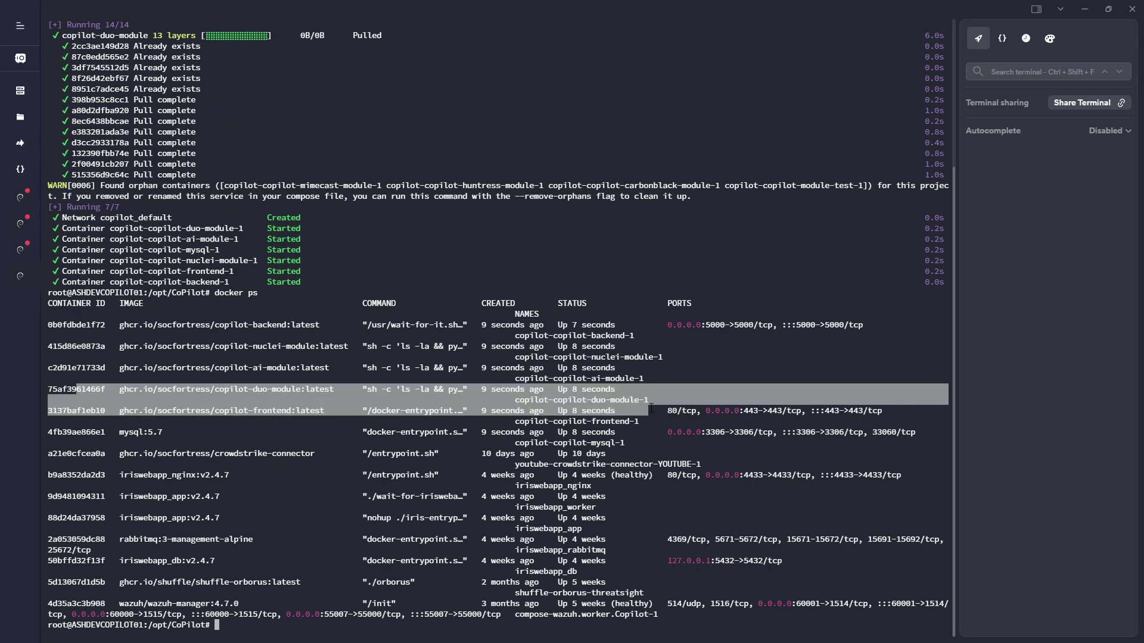
{"action": "double_click", "coordinate": [94, 391]}
{"action": "type", "text": "docker logs"}
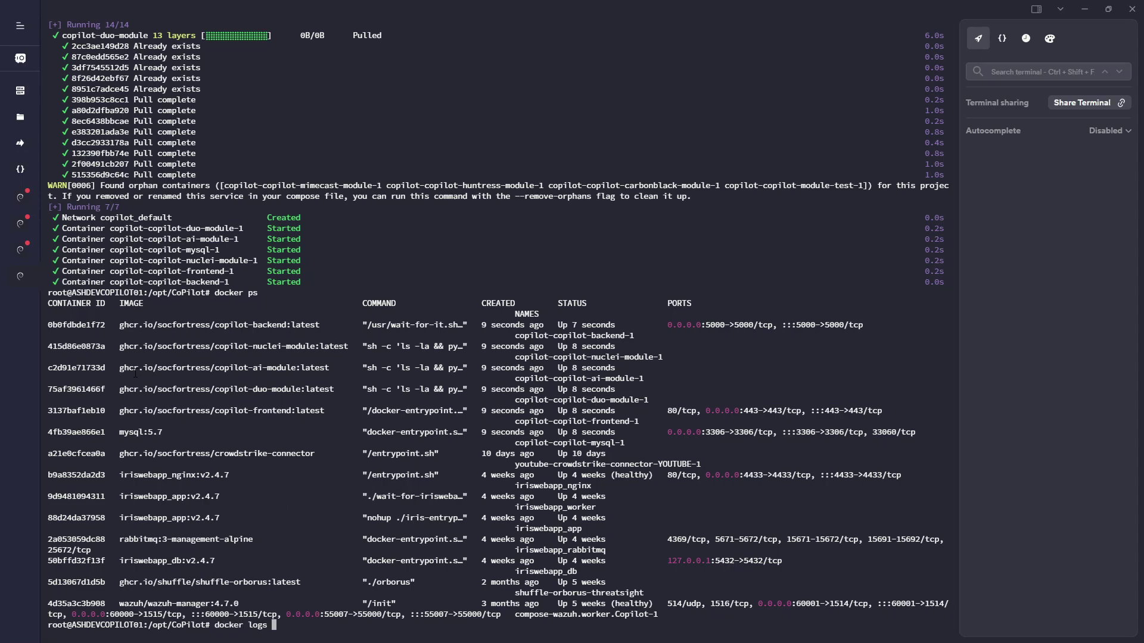
{"action": "key", "text": "ctrl+shift+v"}
{"action": "key", "text": "Return"}
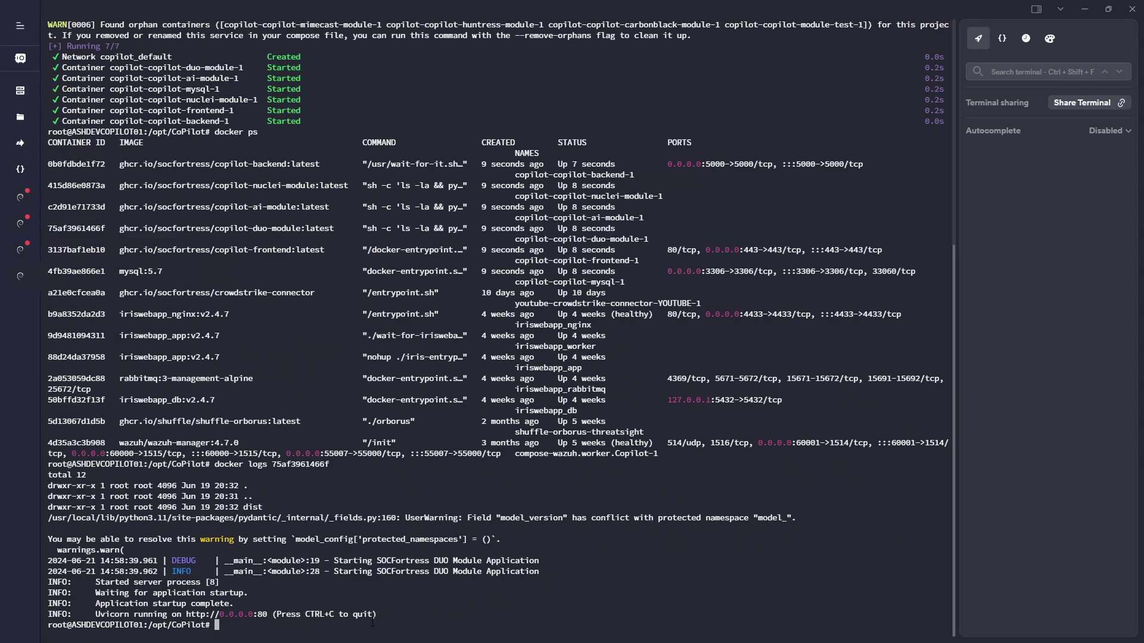
{"action": "type", "text": "clear"}
{"action": "key", "text": "Return"}
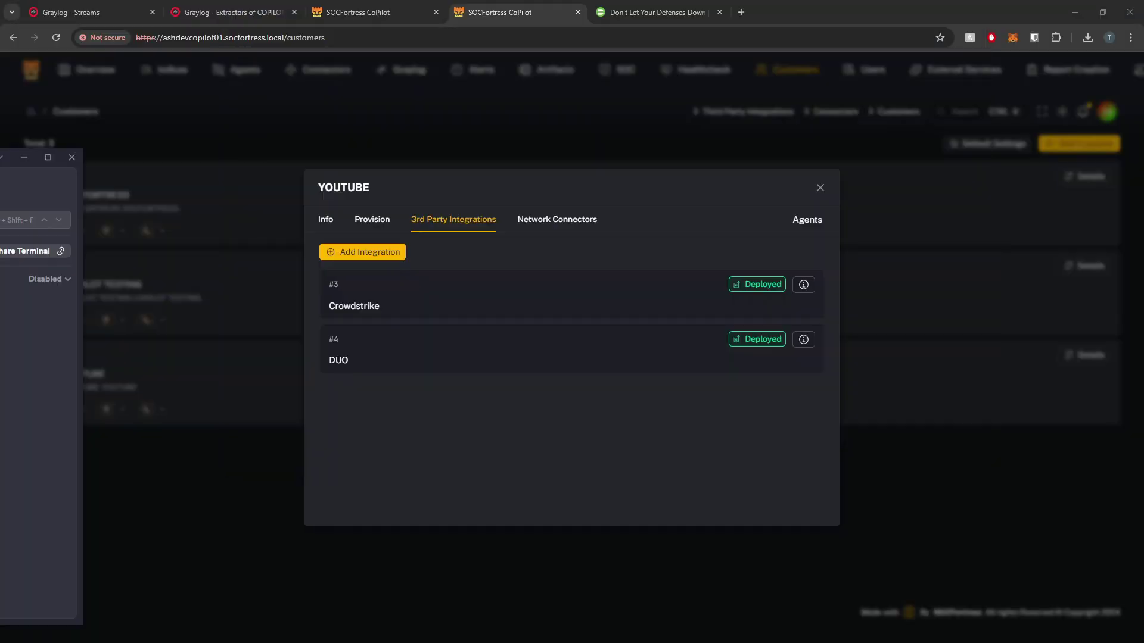
Minimize the terminal to get back to CoPilot's customers list, then head to the Scheduler.
{"action": "left_click", "coordinate": [671, 86]}
{"action": "scroll", "coordinate": [774, 75], "scroll_direction": "right", "scroll_amount": 2}
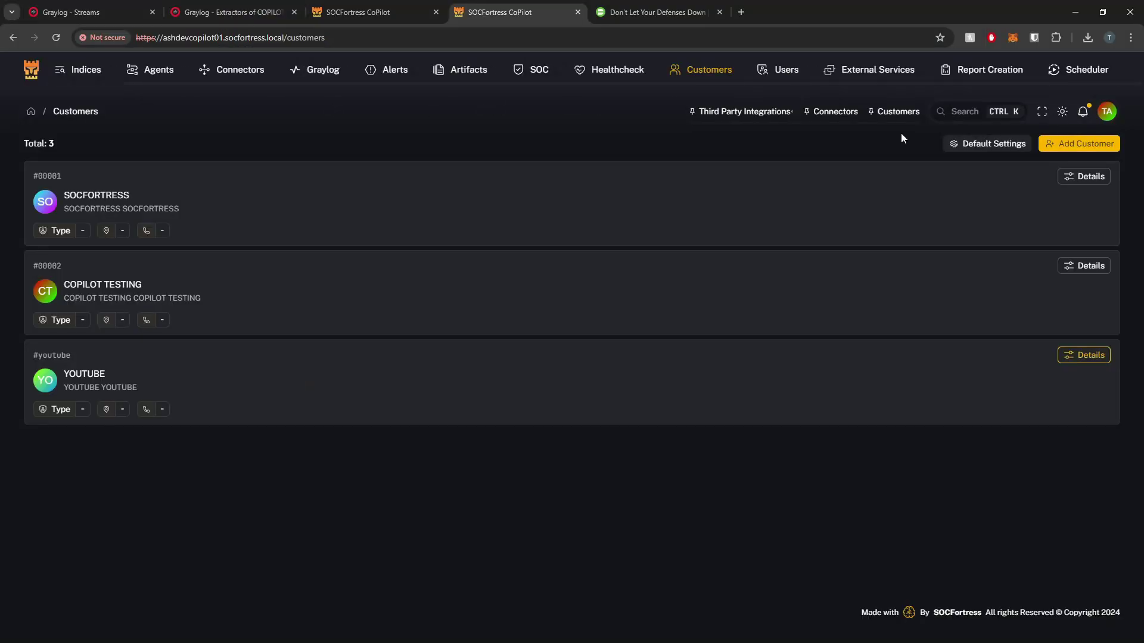
{"action": "left_click", "coordinate": [1086, 71]}
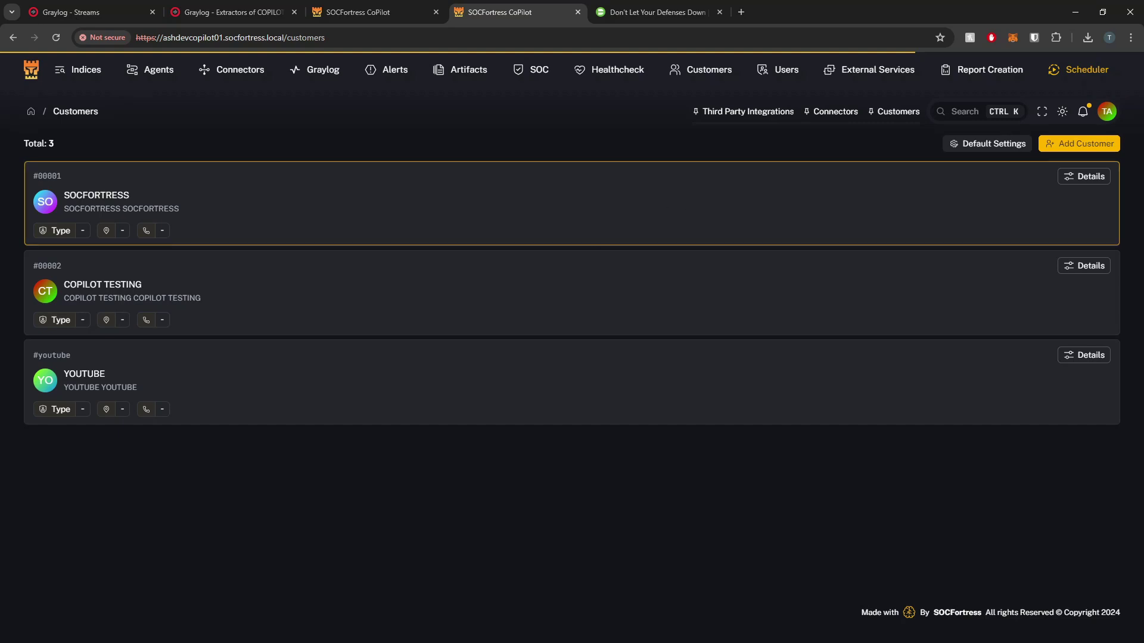
Run the invoke_duo_integration_collect job once, recording a last run of 06/21/2024 10:00:32.
{"action": "left_click", "coordinate": [1084, 73]}
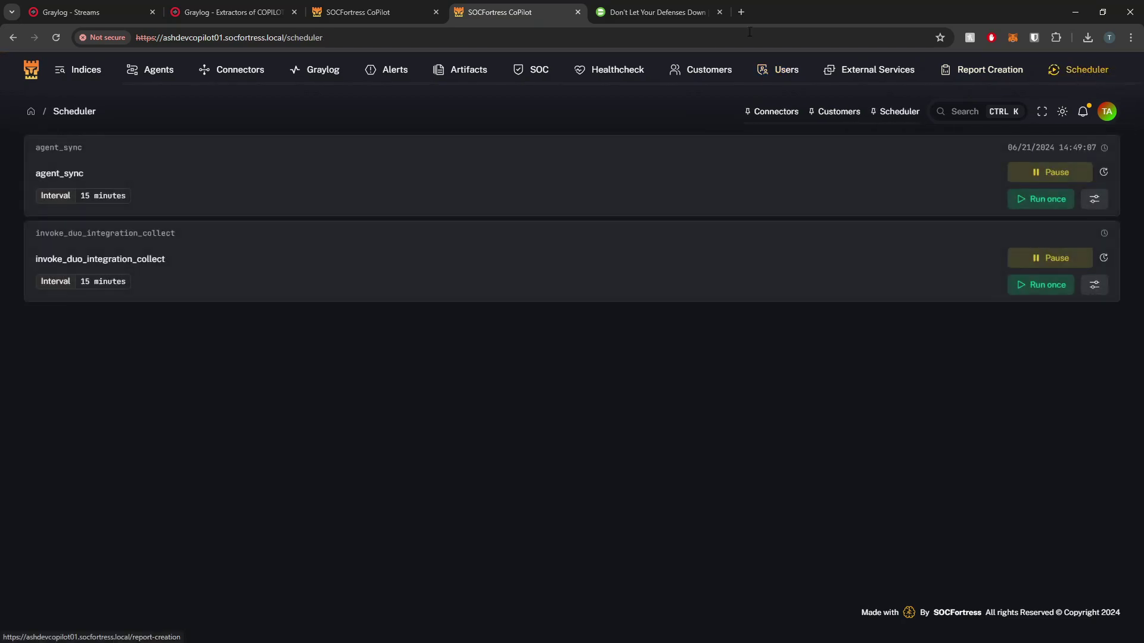
{"action": "left_click_drag", "start_coordinate": [73, 232], "coordinate": [266, 256]}
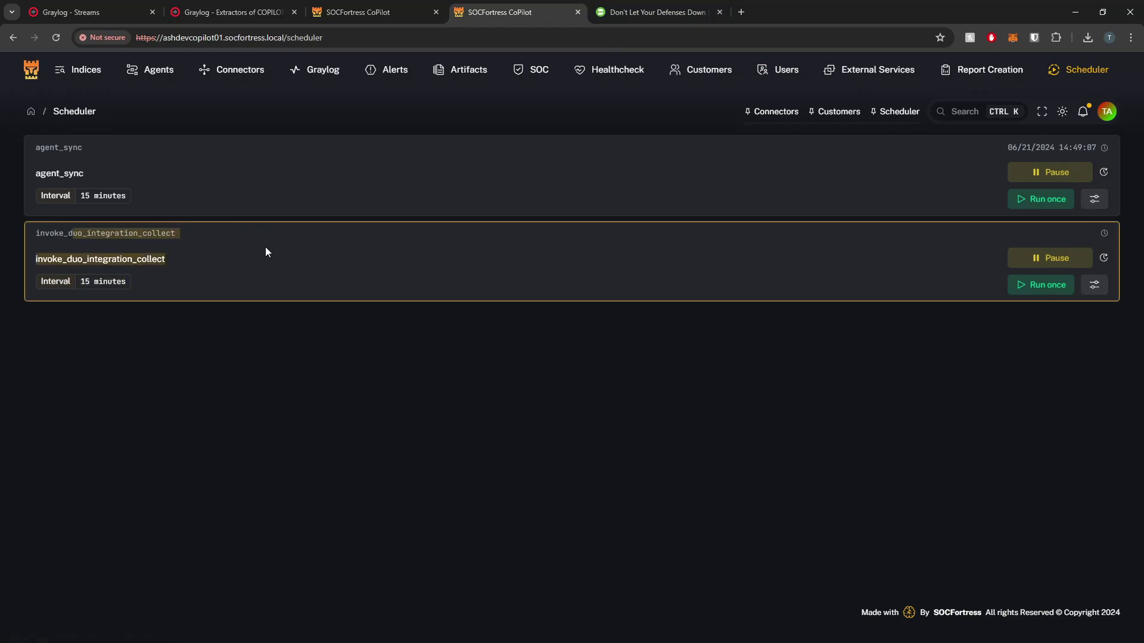
{"action": "left_click_drag", "start_coordinate": [103, 174], "coordinate": [17, 137]}
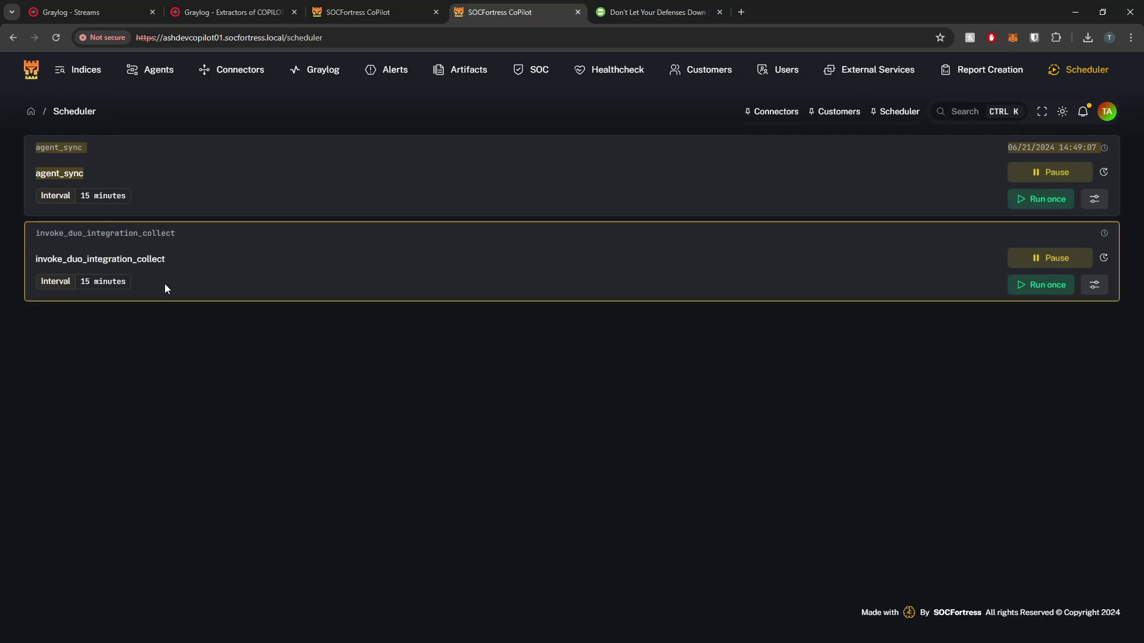
{"action": "mouse_move", "coordinate": [1104, 259]}
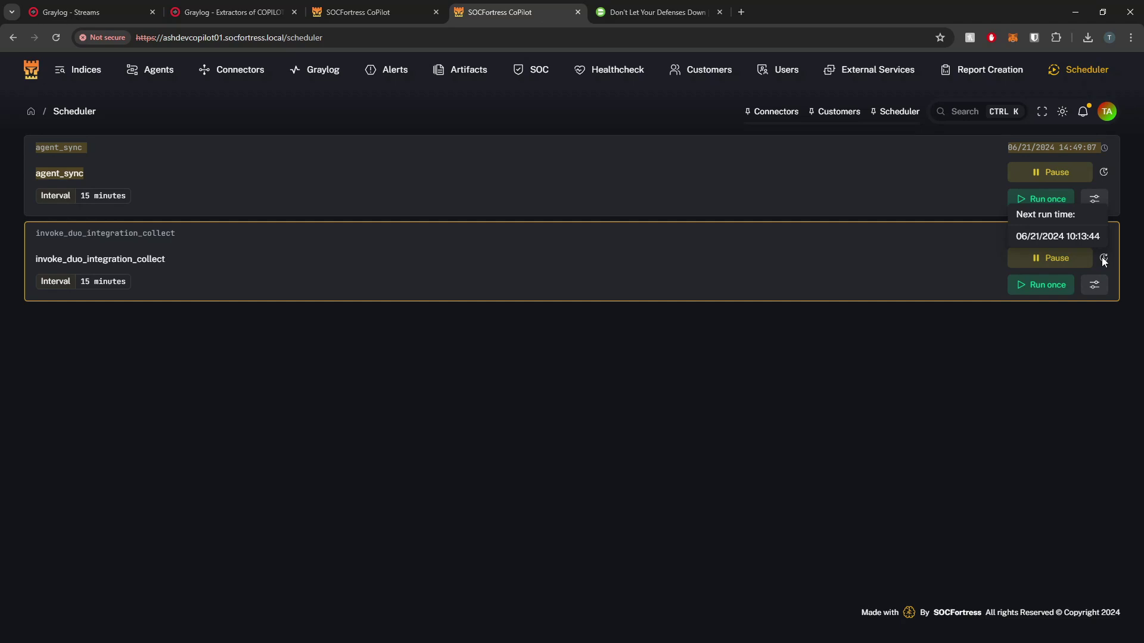
{"action": "left_click", "coordinate": [1035, 287]}
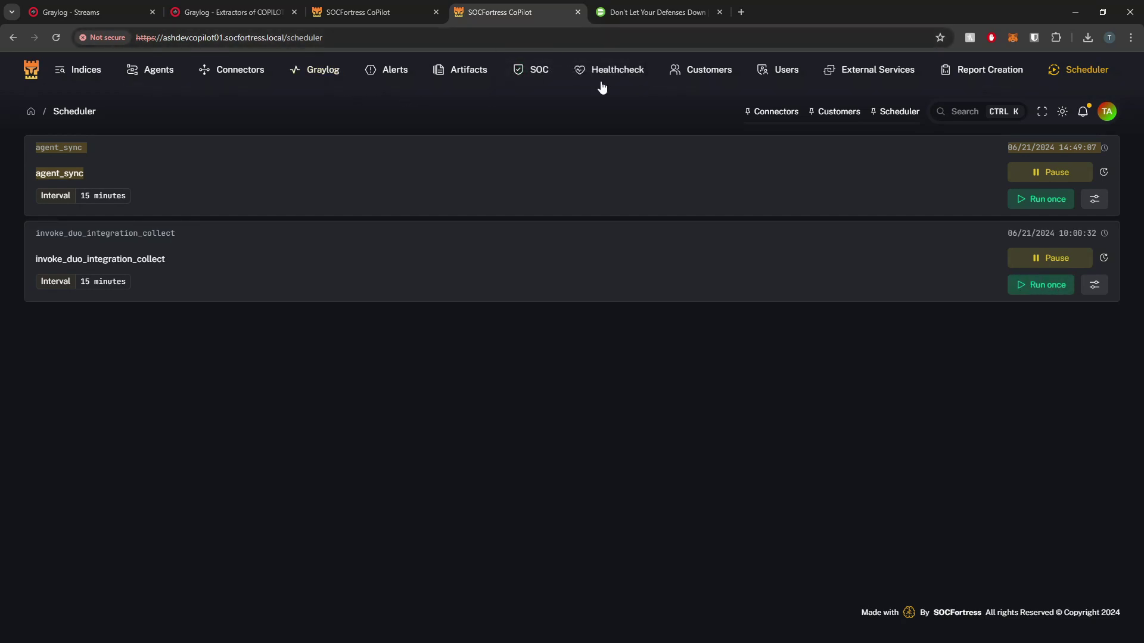
{"action": "left_click", "coordinate": [95, 11]}
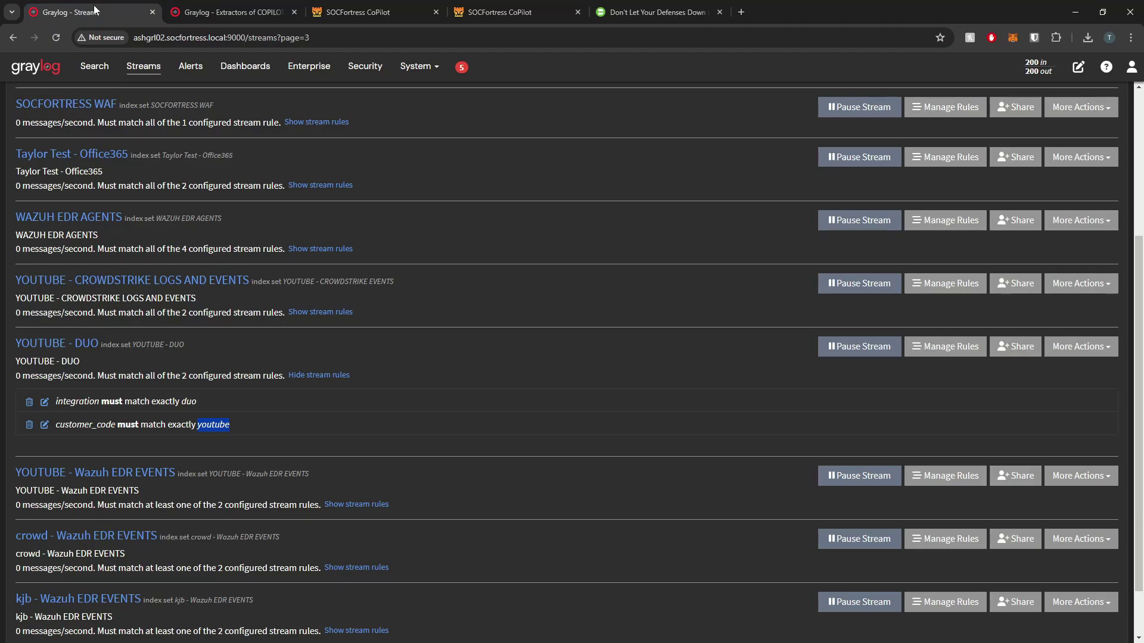
{"action": "left_click", "coordinate": [72, 345]}
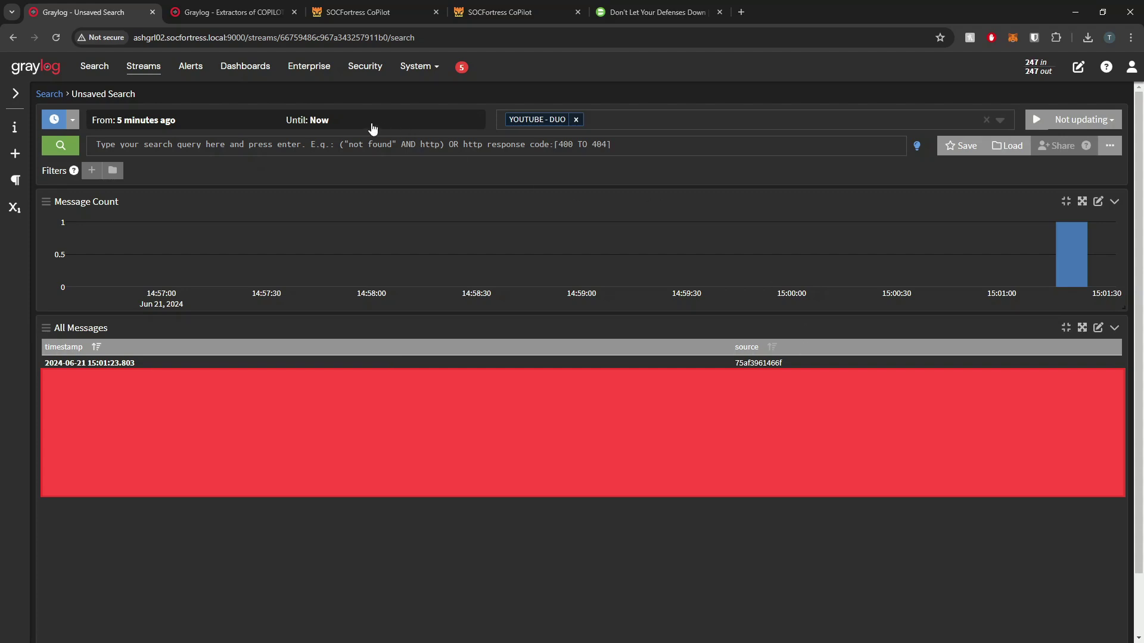
Load the Grafana server address in a new browser tab.
{"action": "left_click", "coordinate": [742, 12]}
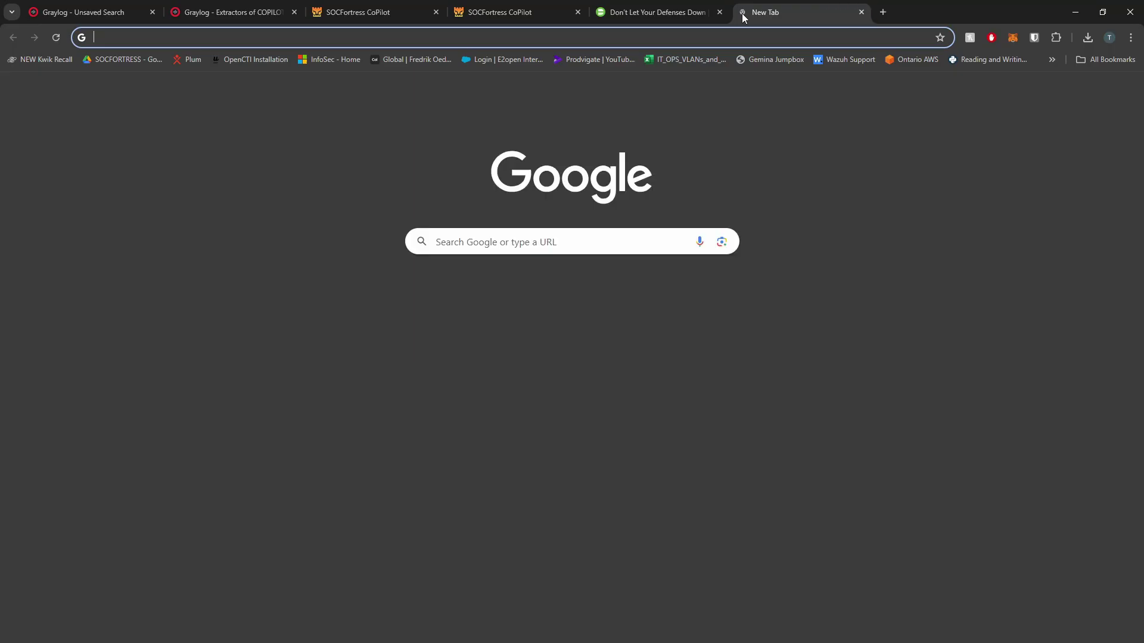
{"action": "type", "text": "ashde"}
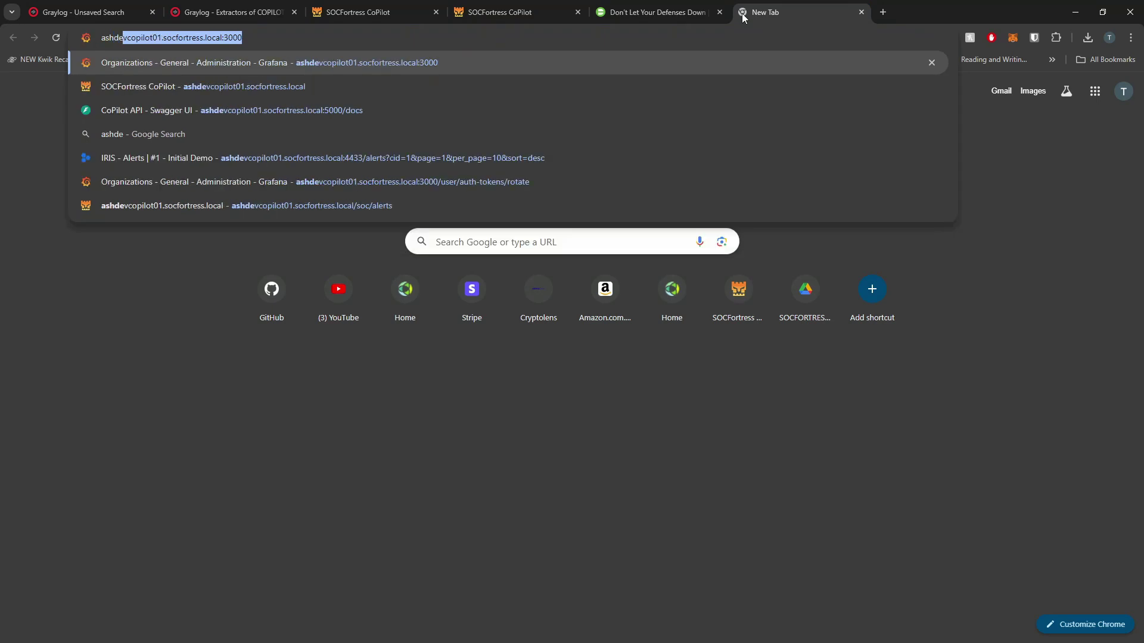
{"action": "key", "text": "Return"}
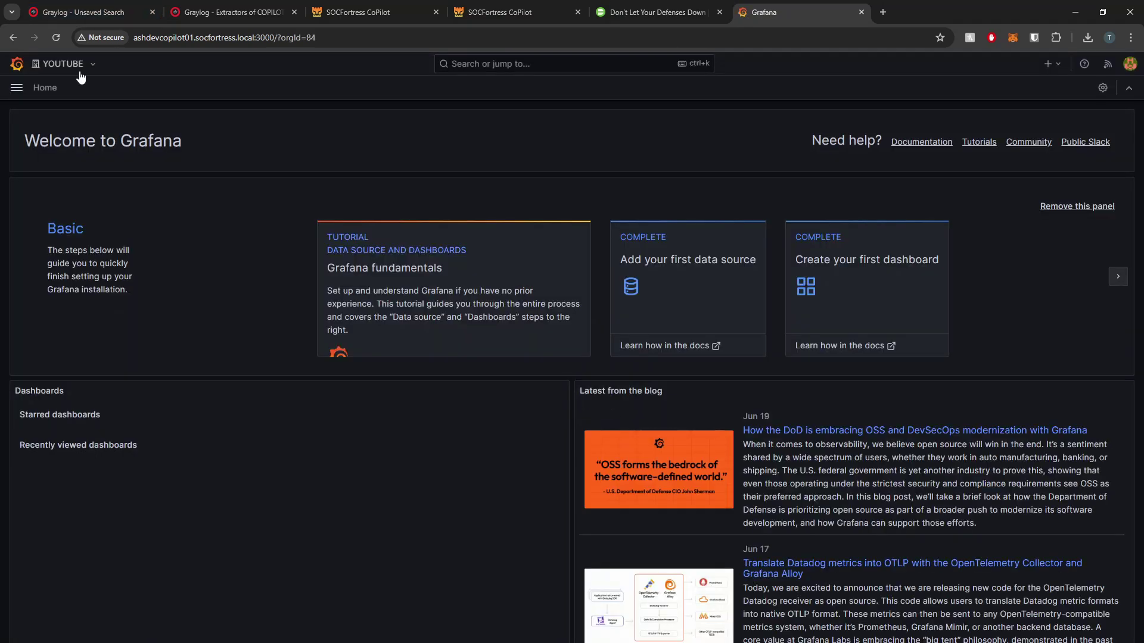
Open the DUO AUTH LOGS dashboard in the DUO folder, then return to the CoPilot scheduler.
{"action": "left_click", "coordinate": [16, 88]}
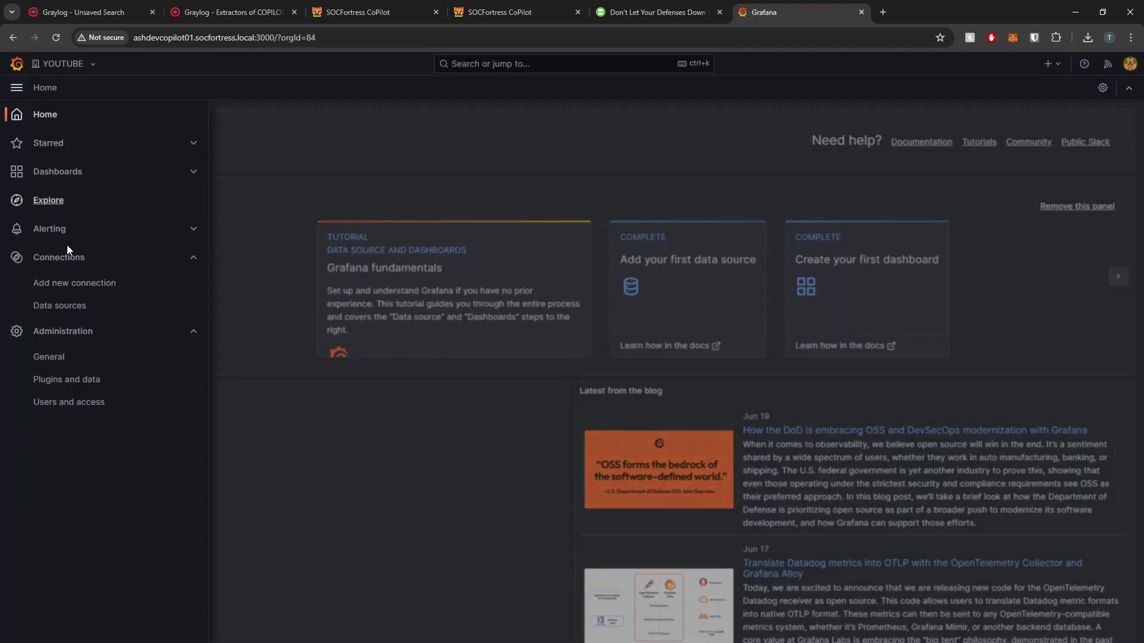
{"action": "left_click", "coordinate": [57, 172]}
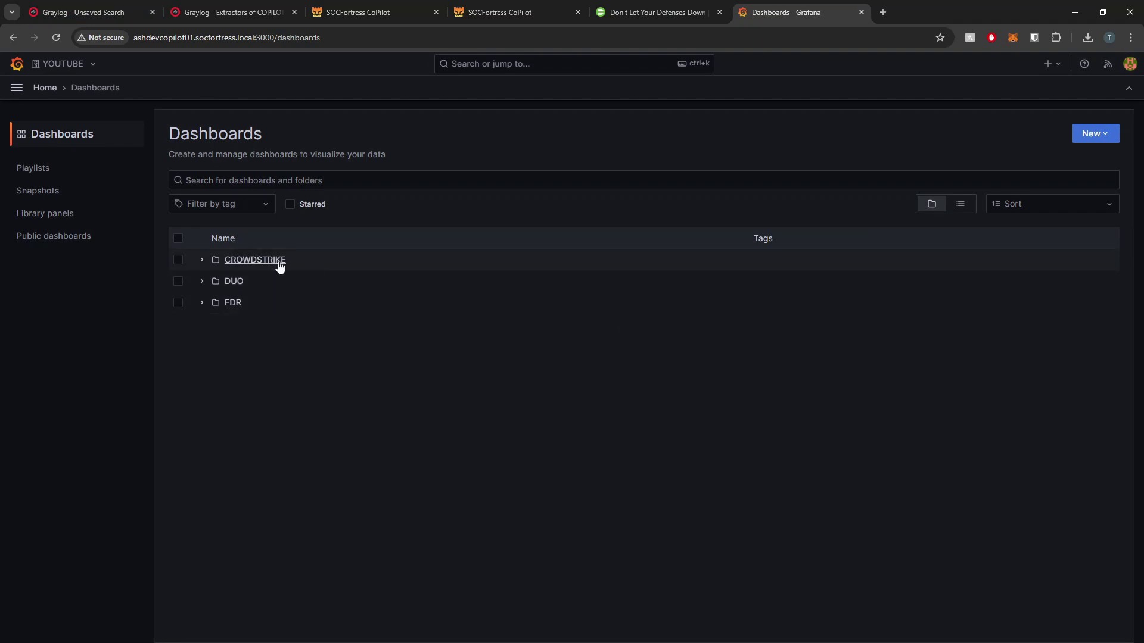
{"action": "left_click", "coordinate": [202, 281]}
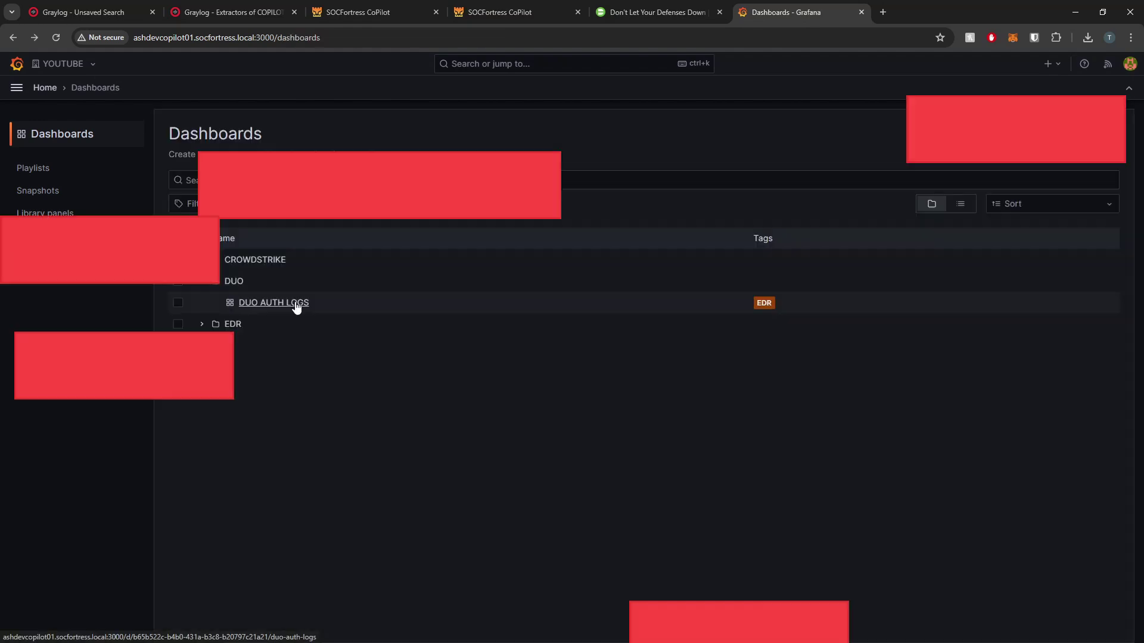
{"action": "left_click", "coordinate": [296, 304]}
{"action": "scroll", "coordinate": [796, 272], "scroll_direction": "down", "scroll_amount": 2}
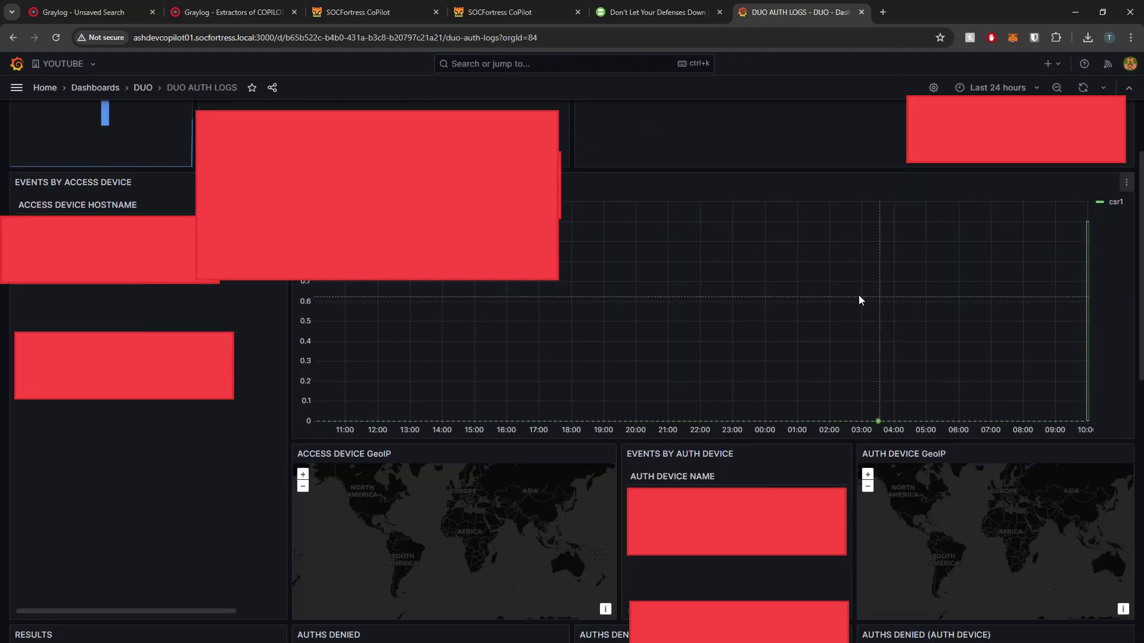
{"action": "scroll", "coordinate": [851, 286], "scroll_direction": "up", "scroll_amount": 2}
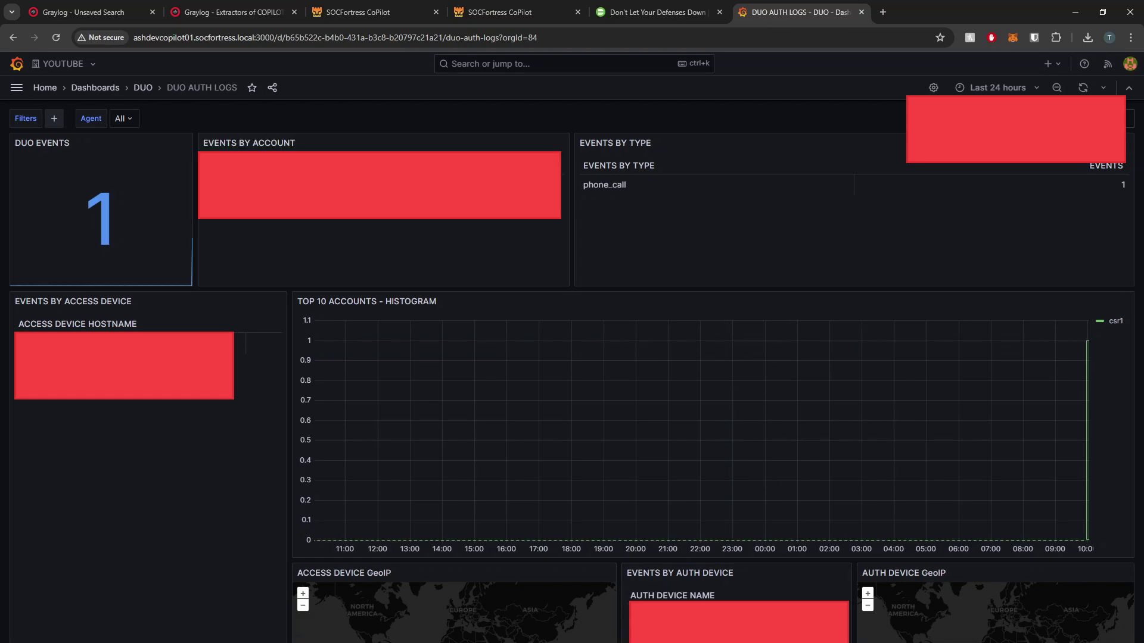
{"action": "left_click", "coordinate": [499, 12]}
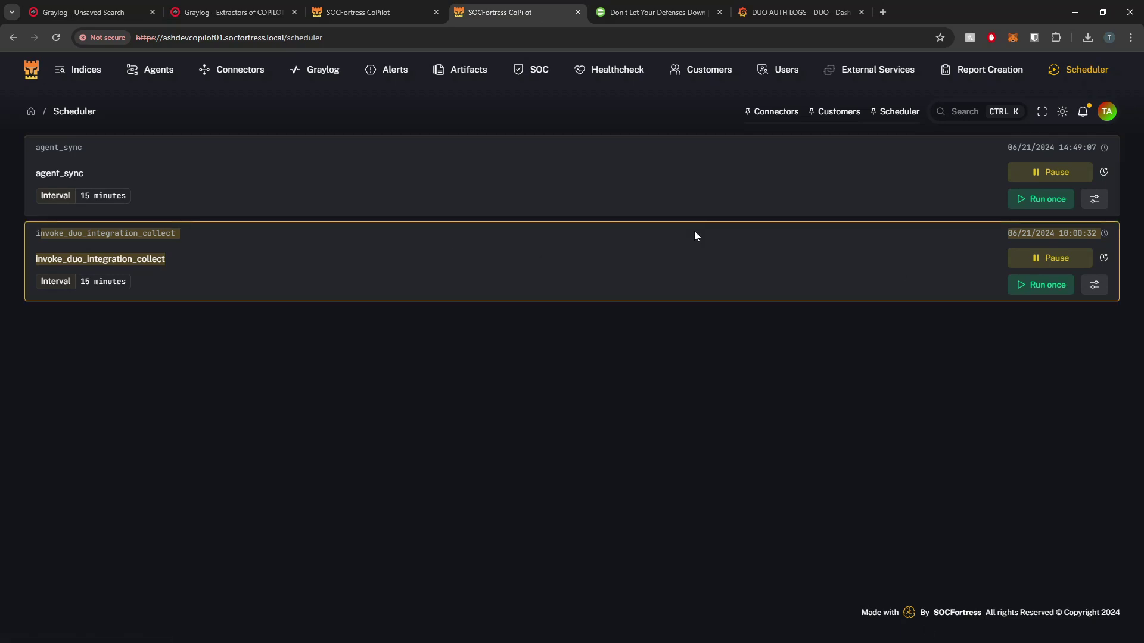
Show the Connectors page and locate the verified Event Shipper among the 15 connectors.
{"action": "left_click", "coordinate": [247, 82]}
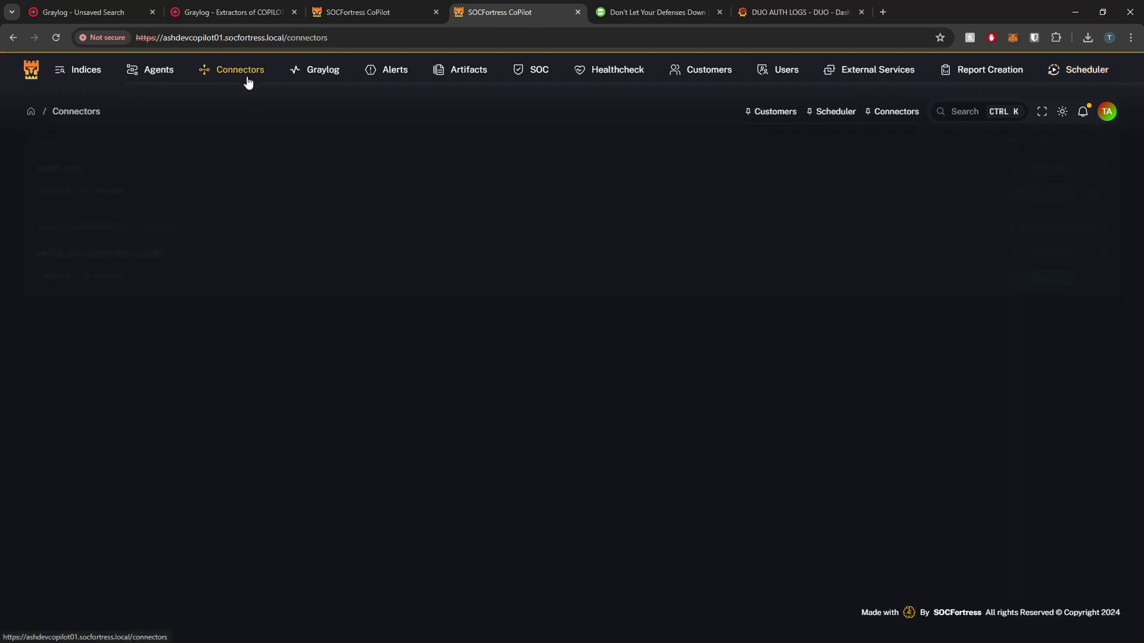
{"action": "scroll", "coordinate": [356, 322], "scroll_direction": "down", "scroll_amount": 8}
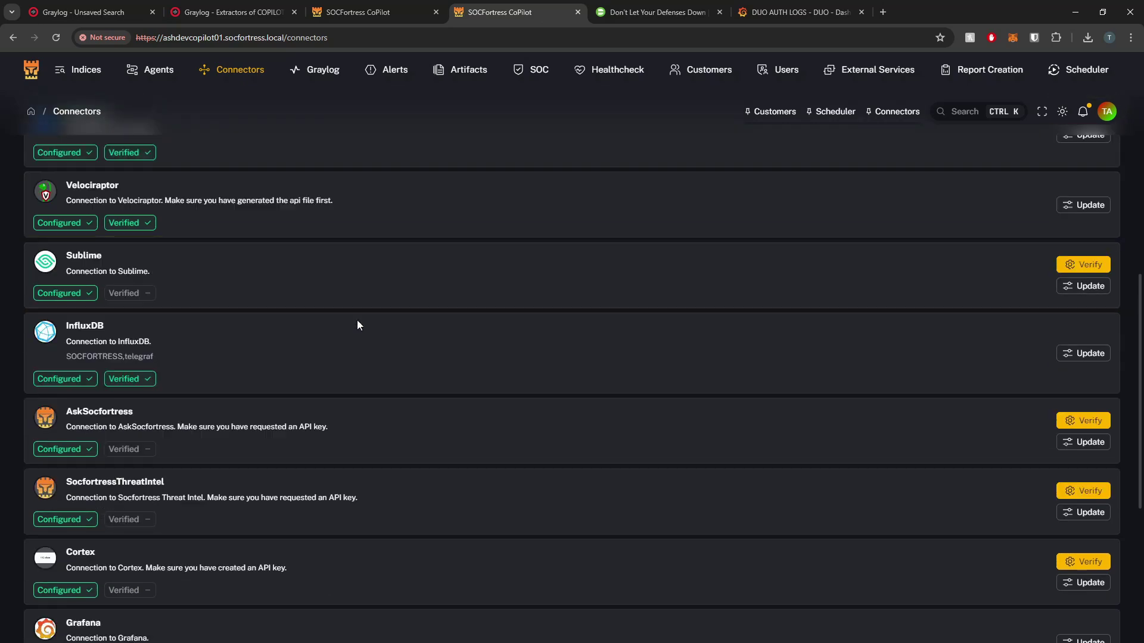
{"action": "scroll", "coordinate": [363, 319], "scroll_direction": "down", "scroll_amount": 3}
{"action": "triple_click", "coordinate": [177, 435]}
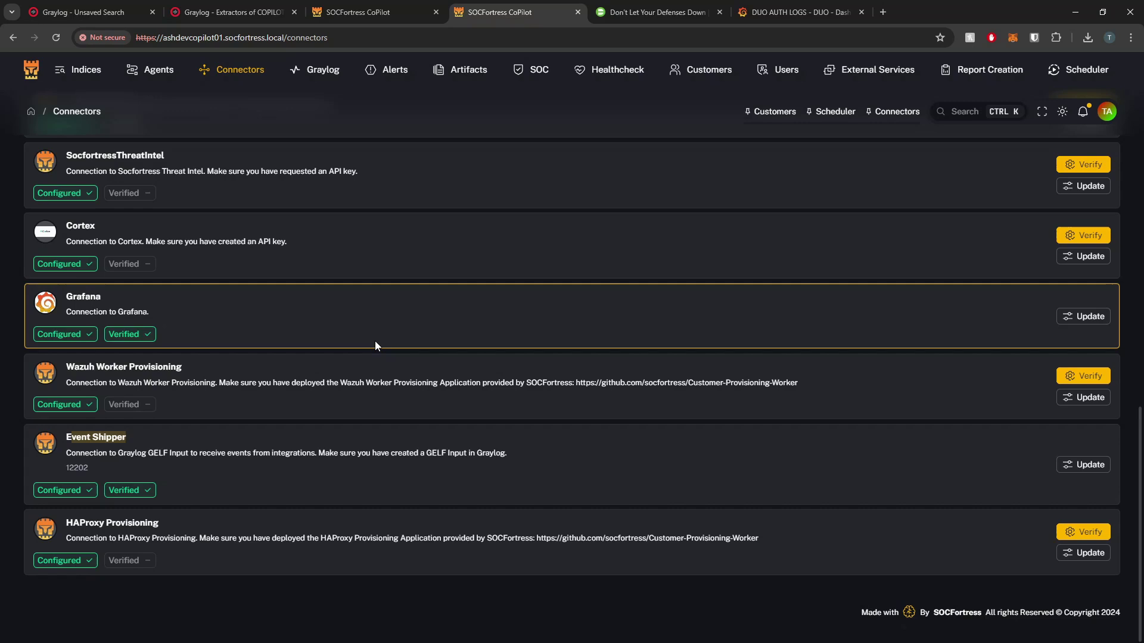
{"action": "scroll", "coordinate": [375, 345], "scroll_direction": "up", "scroll_amount": 10}
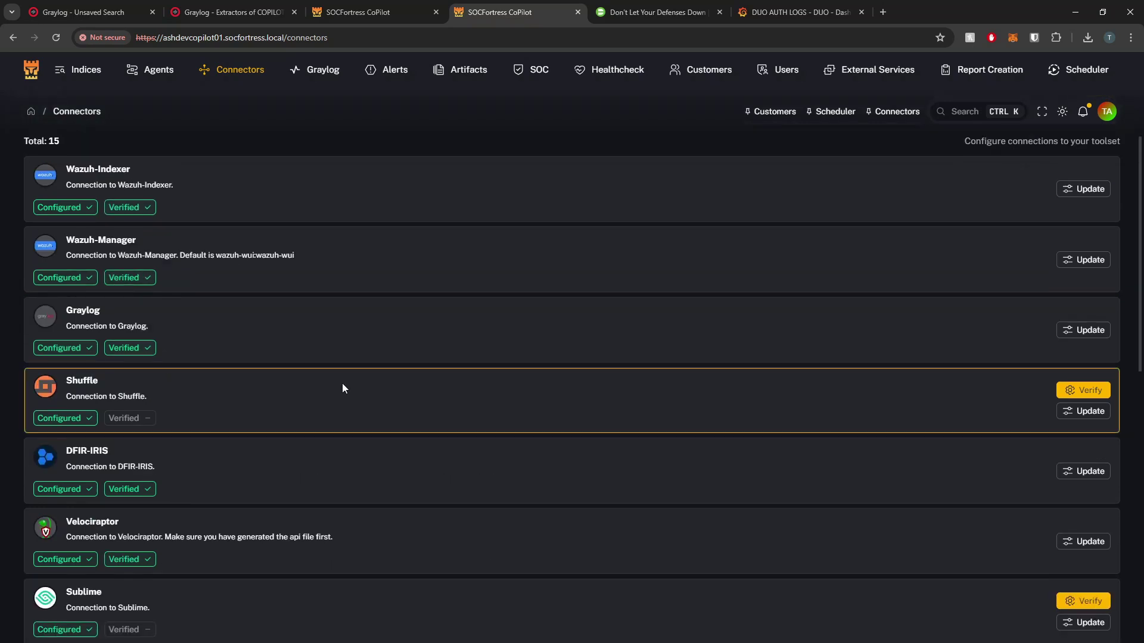